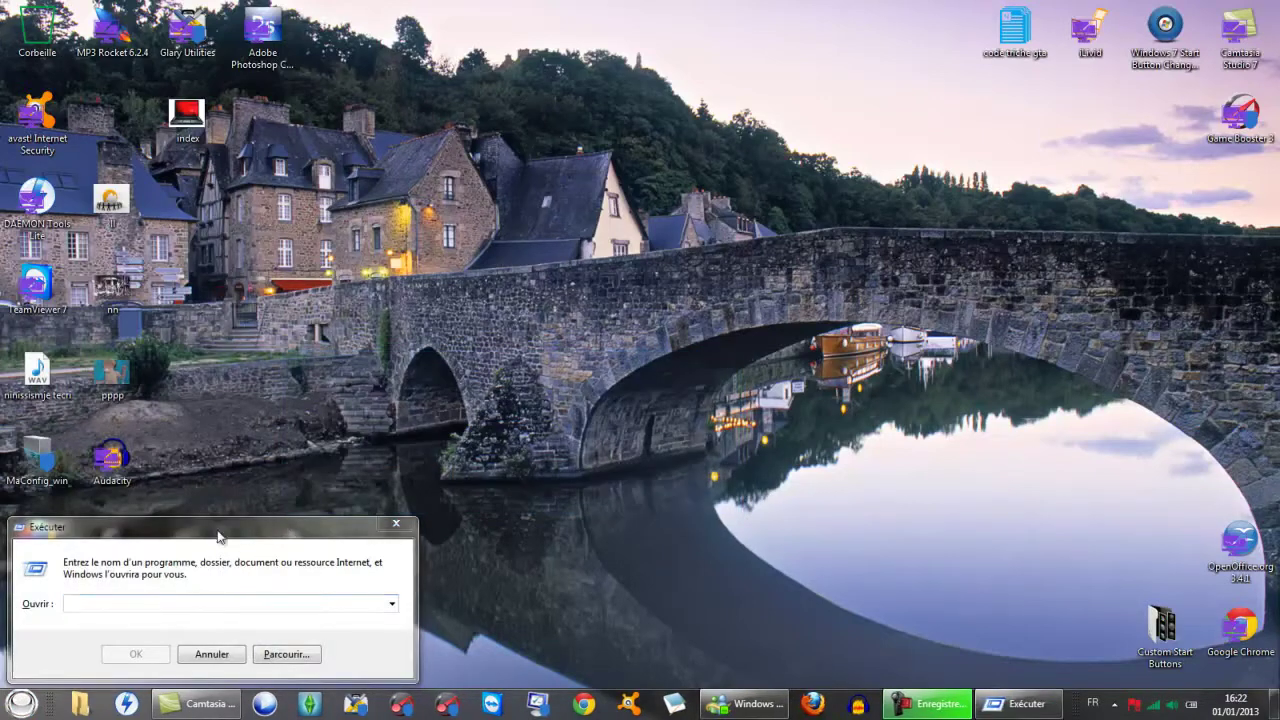
click(22, 704)
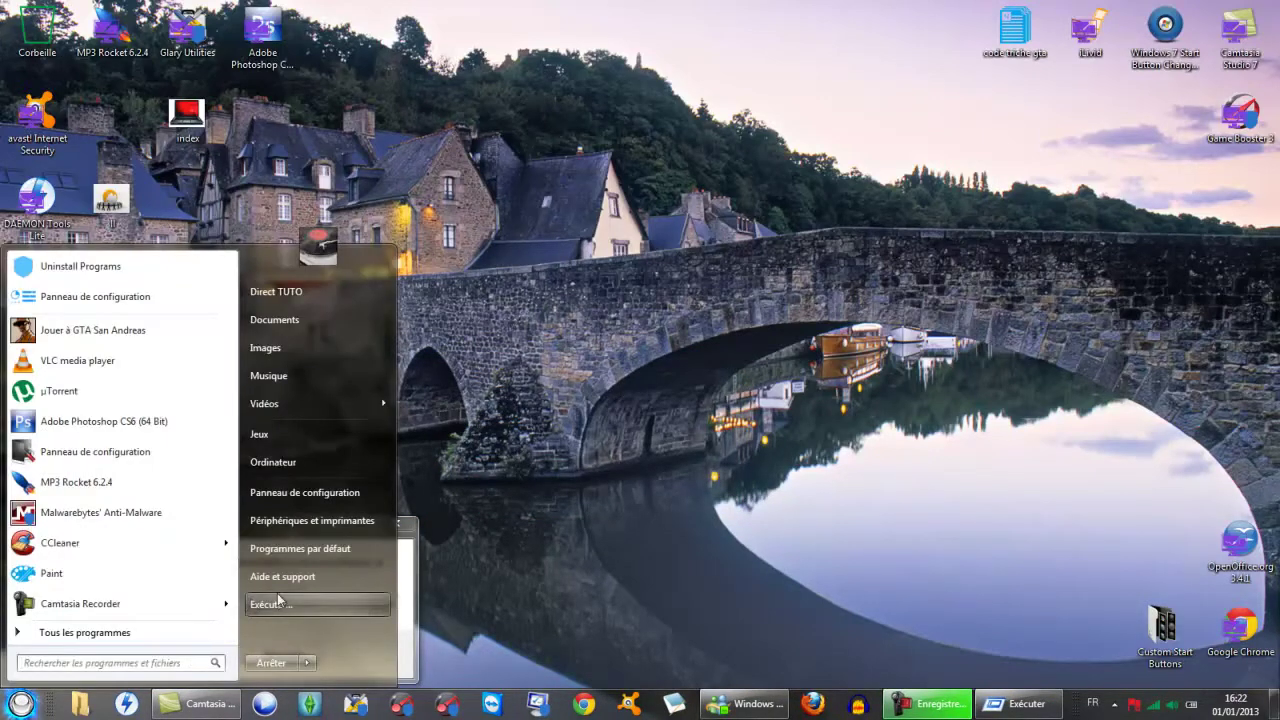
click(124, 662)
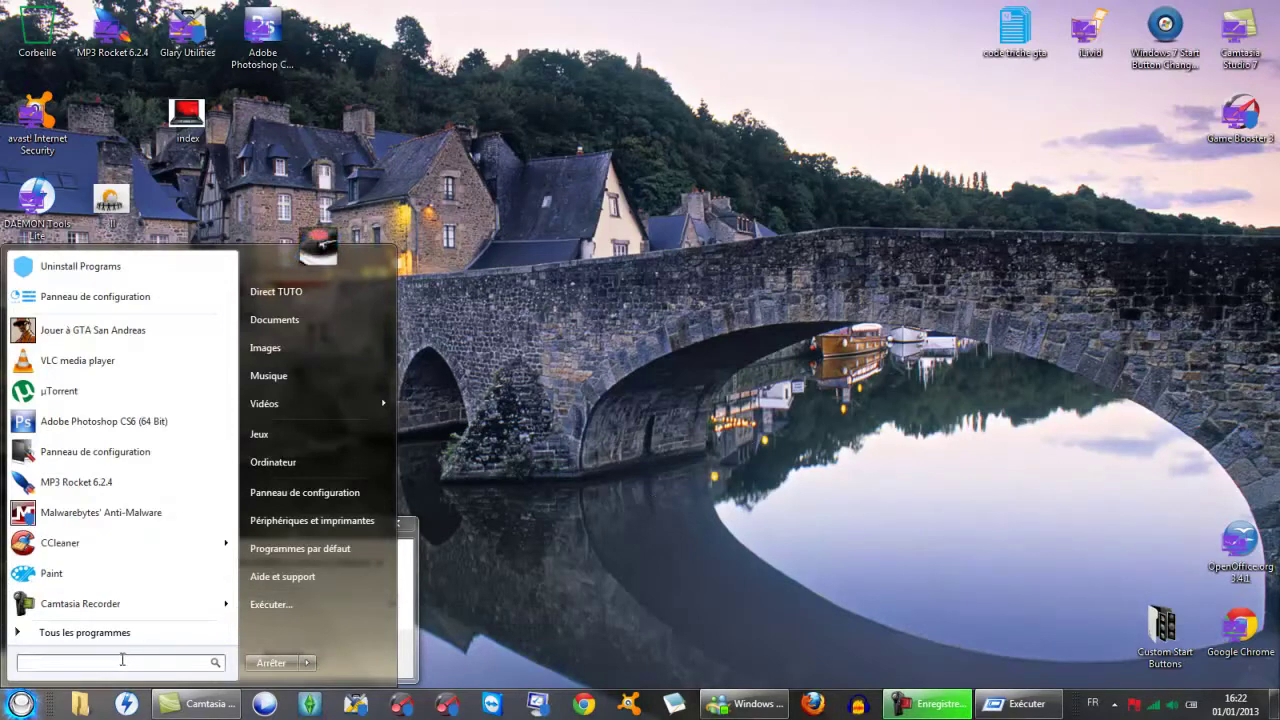
text(r)
key(Escape)
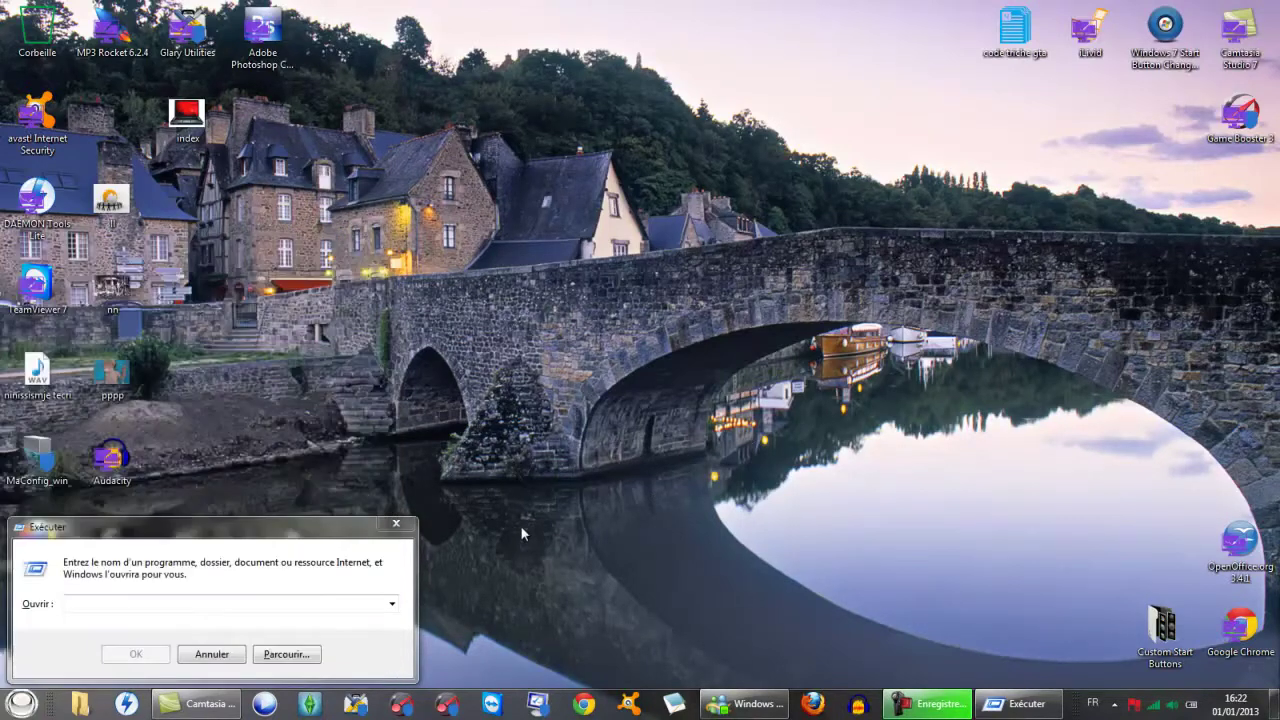
Step: Run cmd from the Run dialog to open a command prompt and reposition its window
drag(322, 523, 771, 253)
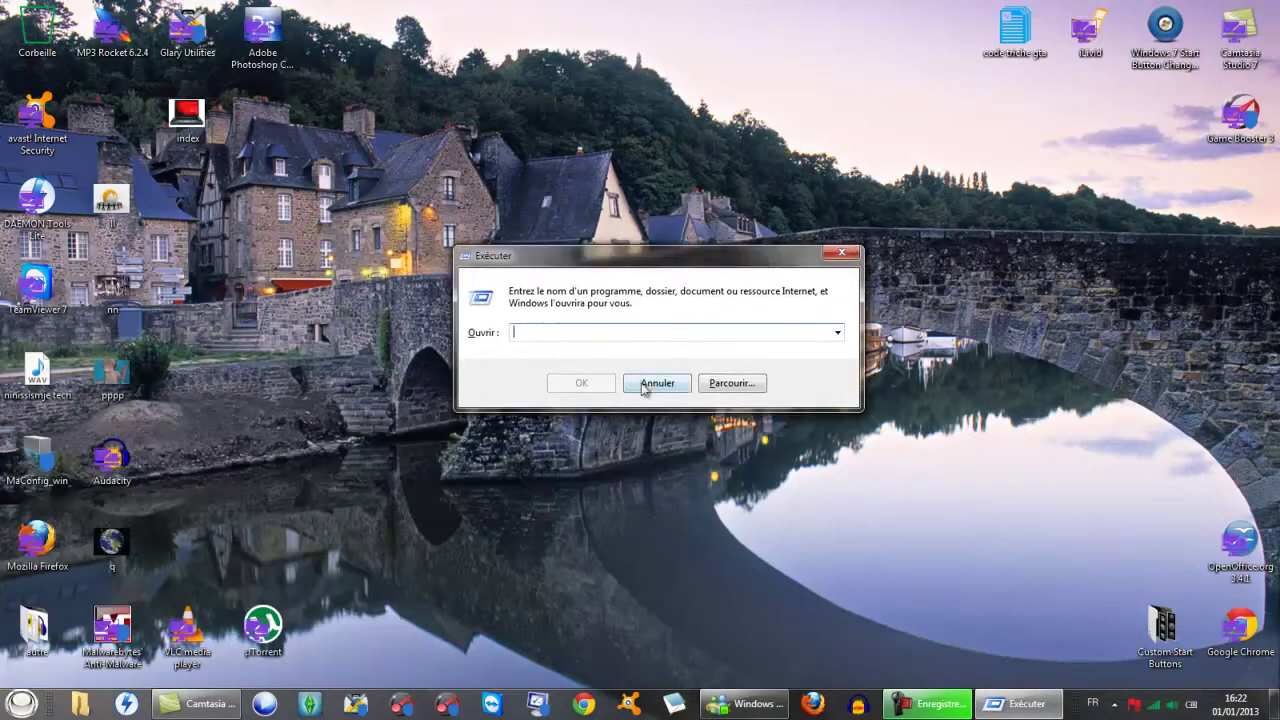
text(cm)
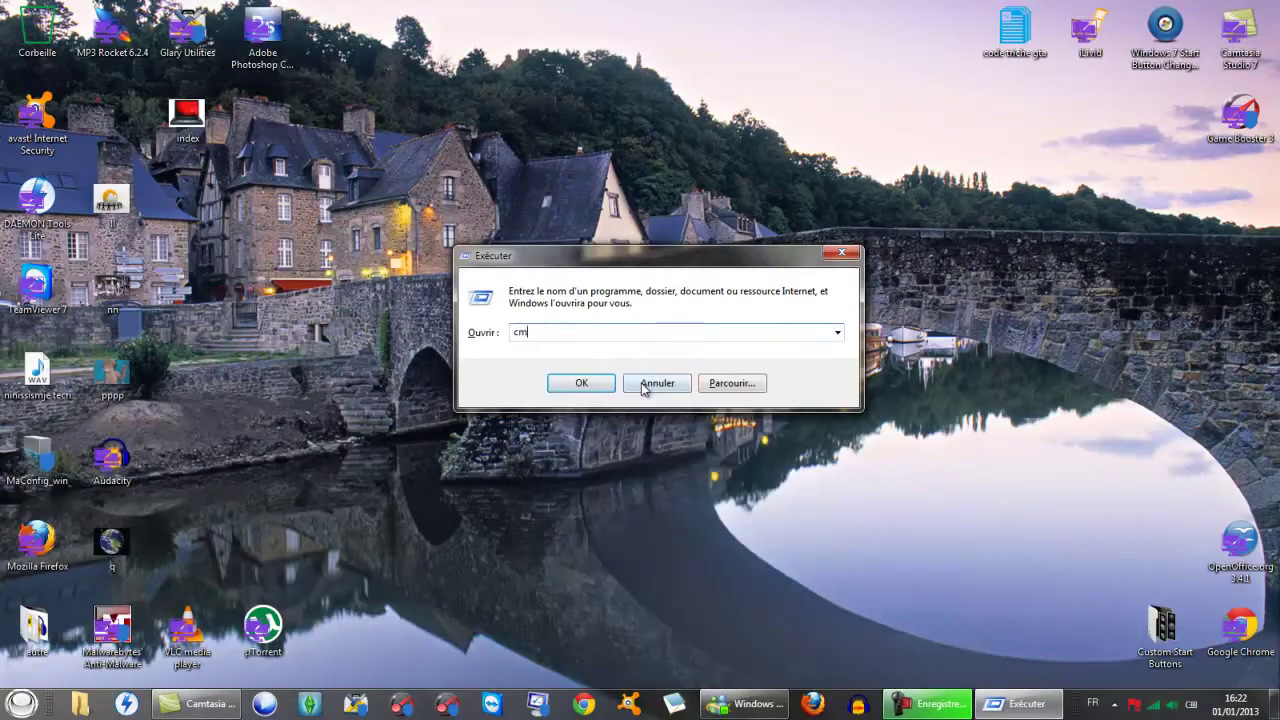
text(d)
key(Return)
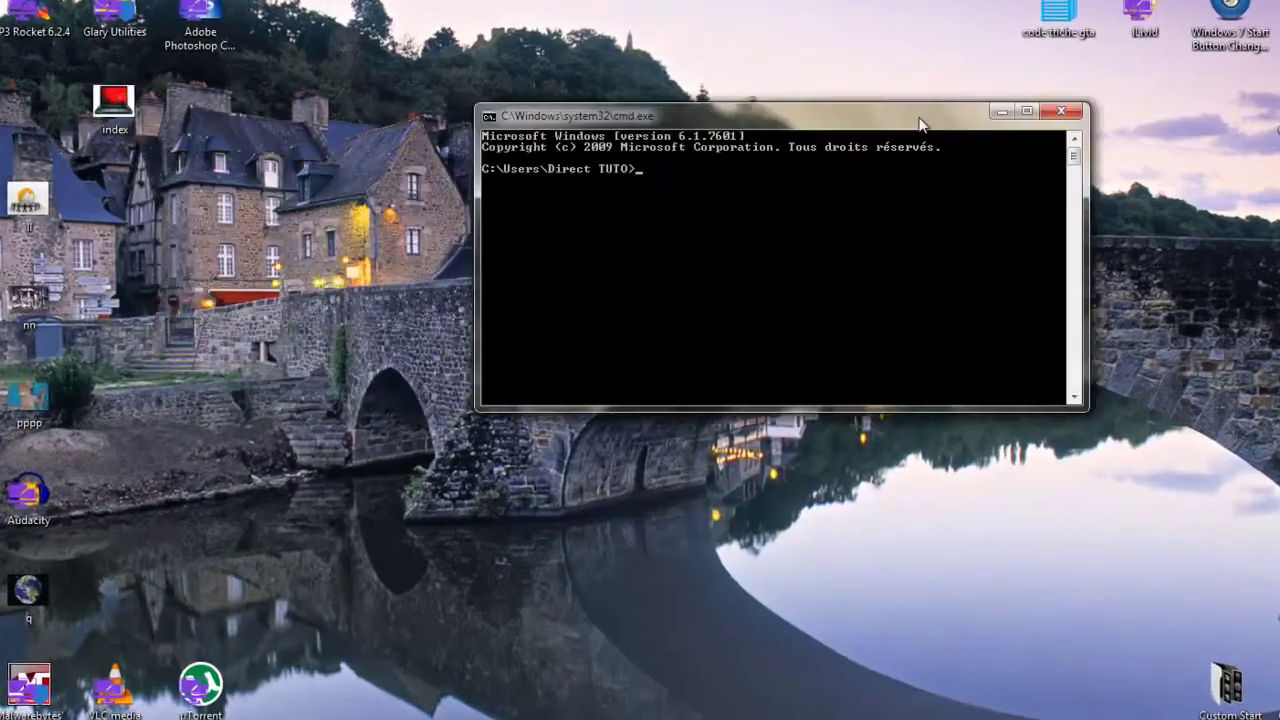
drag(921, 123, 795, 200)
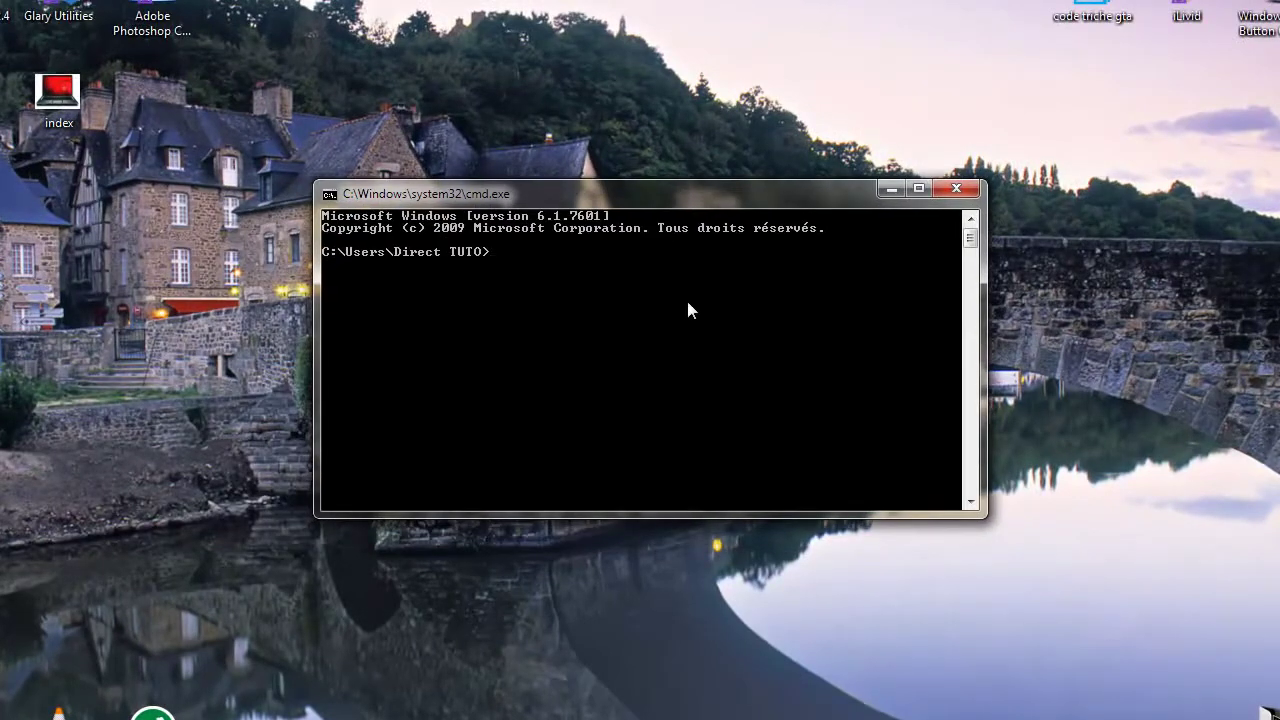
Step: Switch to drive c: and list all its subfolders with dir /s, keeping the command prompt running minimised
text(c:)
key(Return)
text(dir /s)
key(Return)
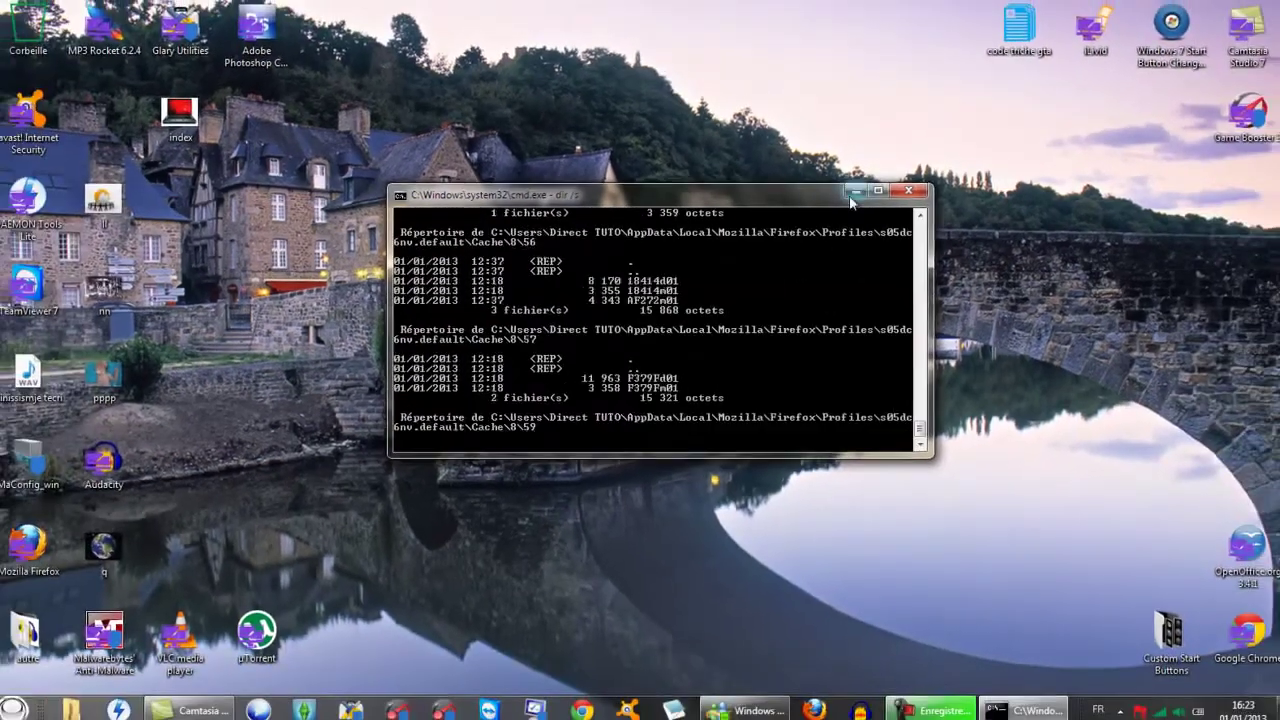
click(890, 188)
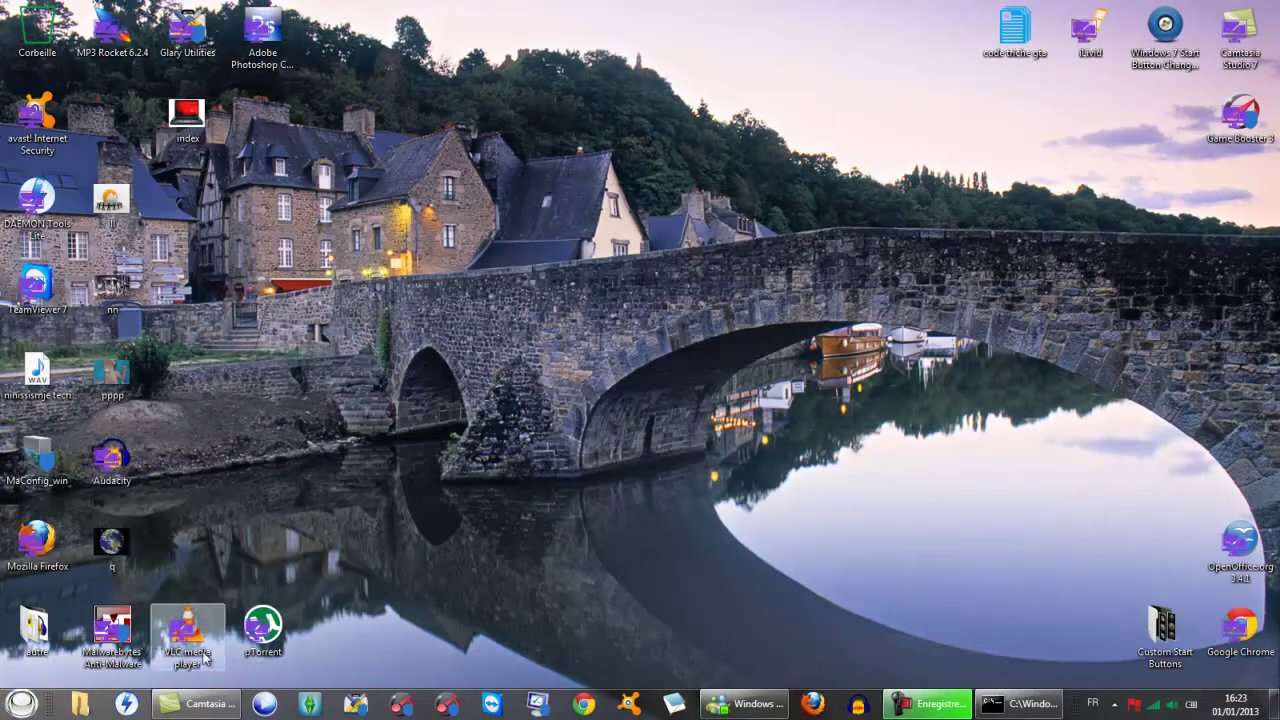
Step: Open the network adapter connections through the Control Panel's Centre Réseau et partage
click(22, 703)
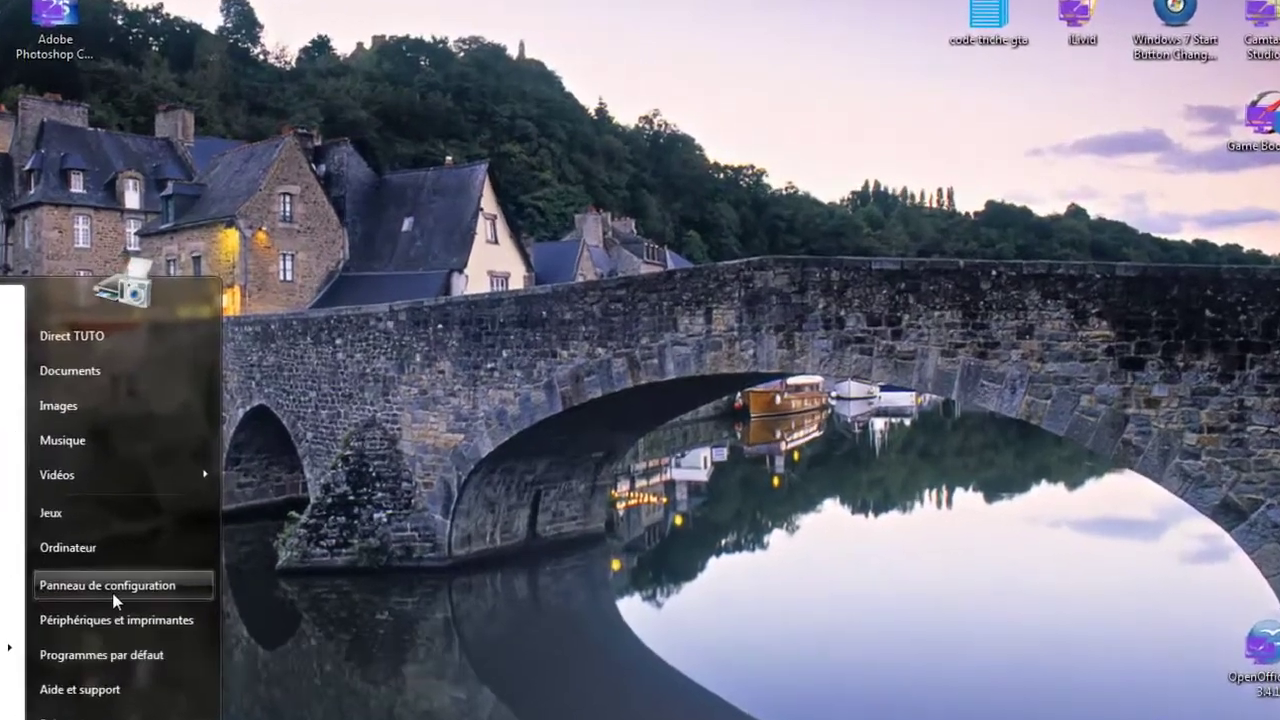
click(245, 513)
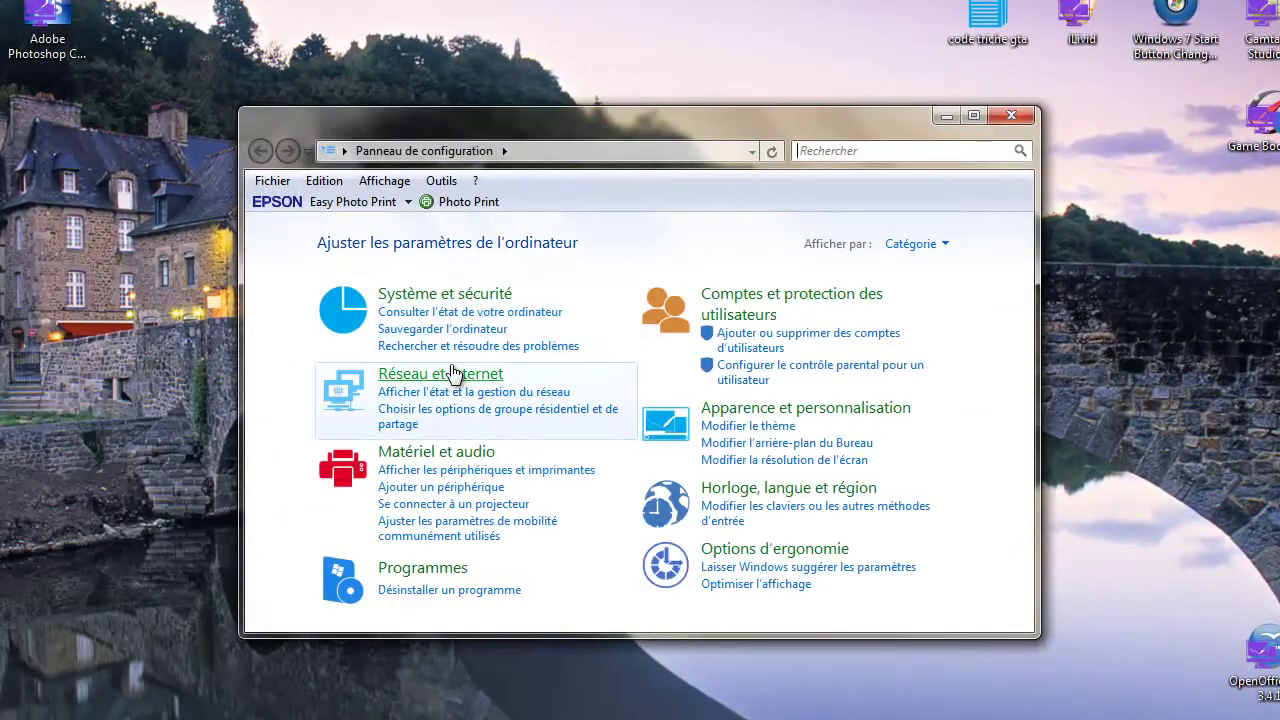
click(443, 374)
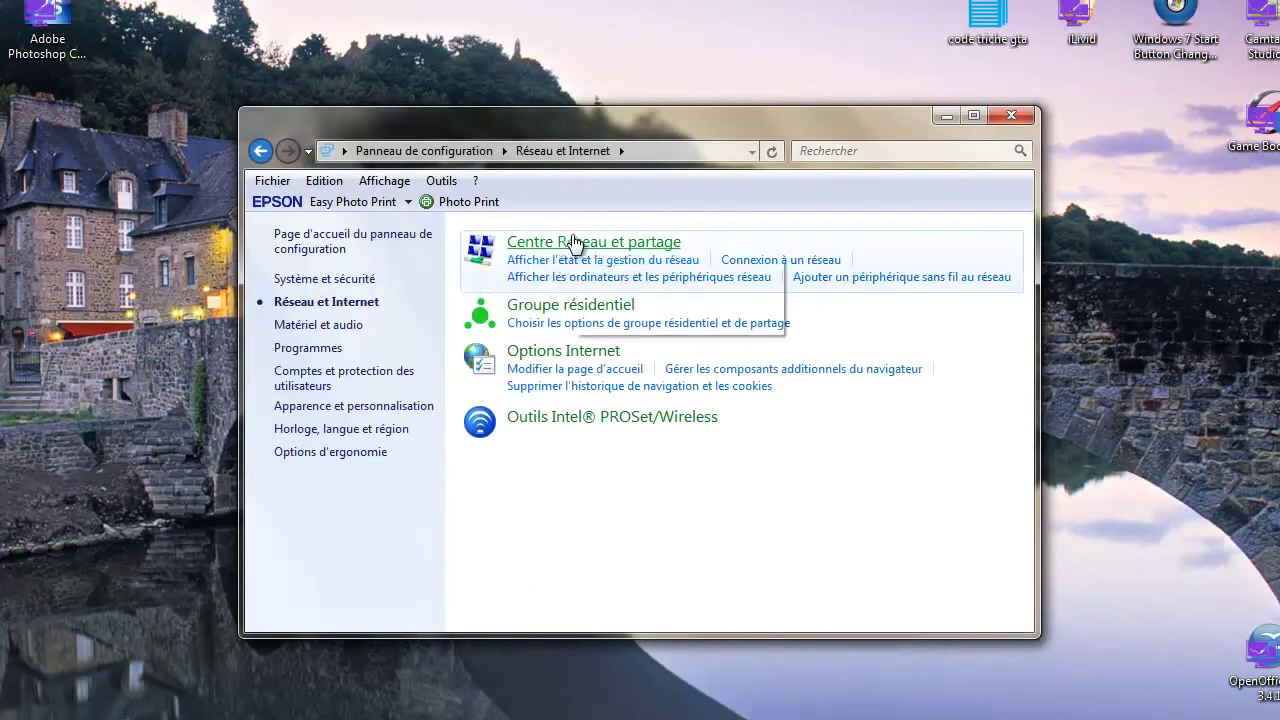
click(598, 243)
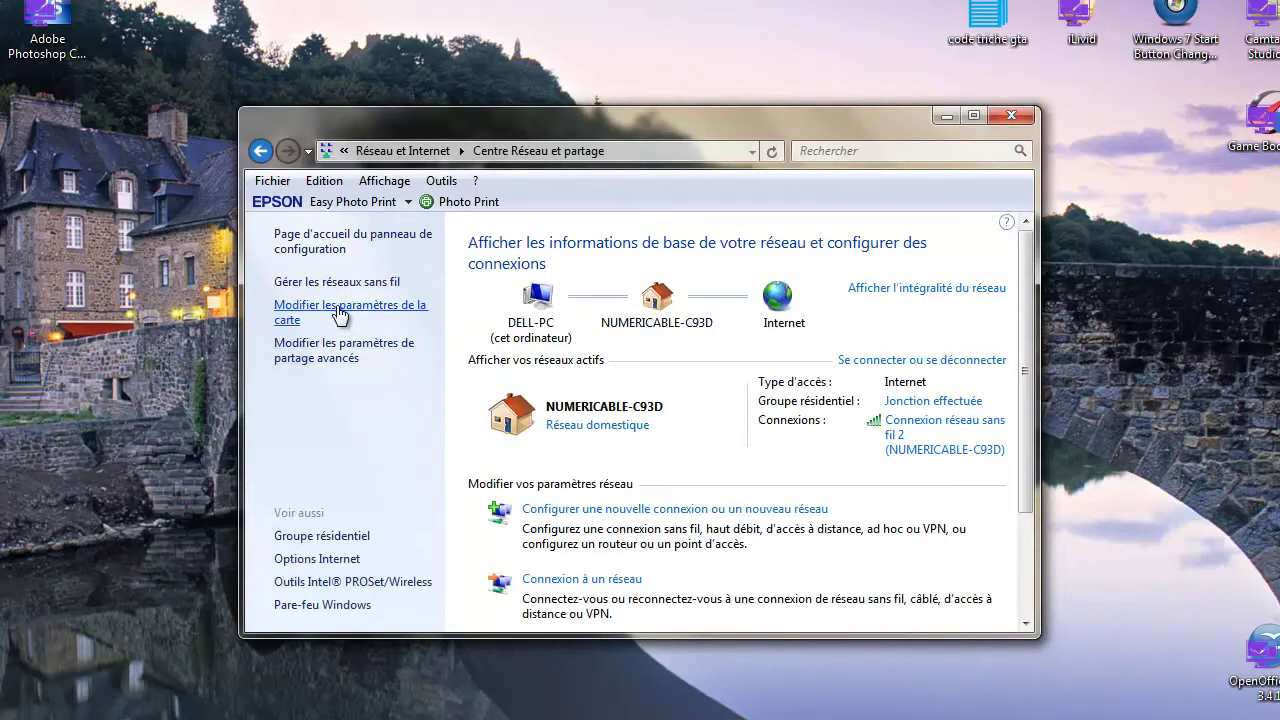
click(339, 314)
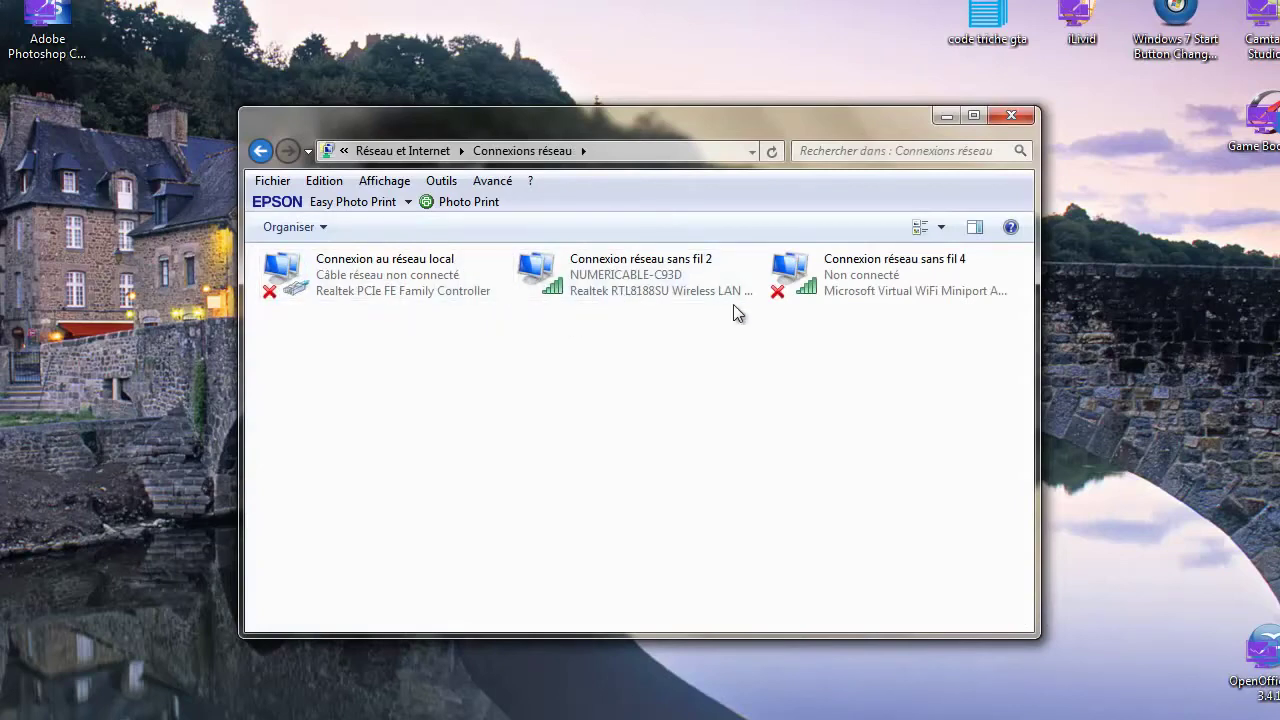
Step: Open the Protocole Internet version 4 (TCP/IPv4) properties of Connexion réseau sans fil 2
click(635, 285)
right_click(635, 285)
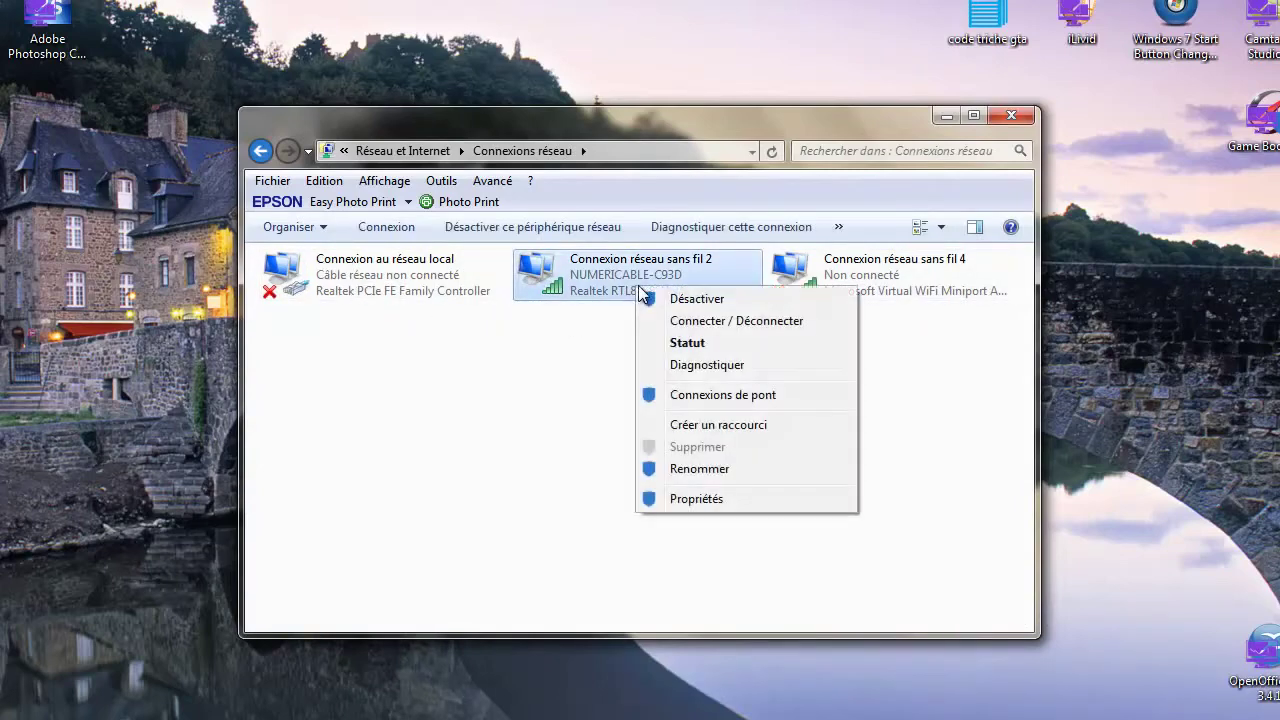
click(733, 499)
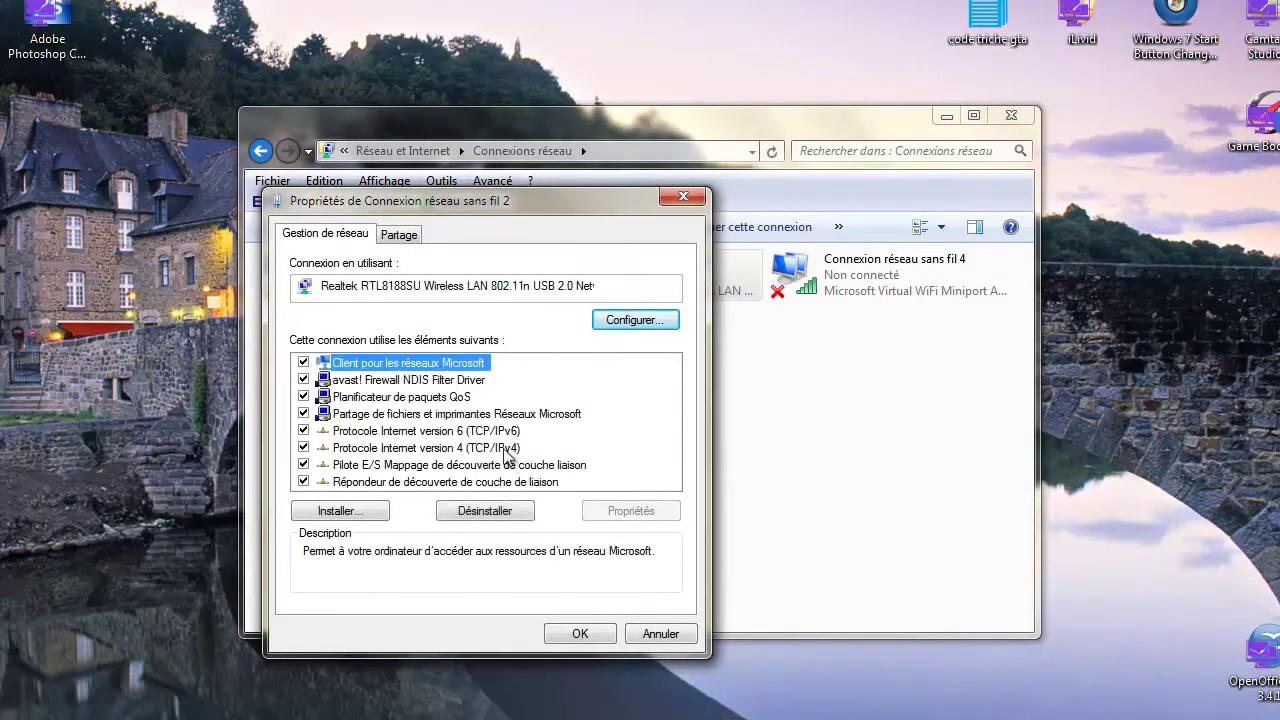
drag(552, 198, 756, 91)
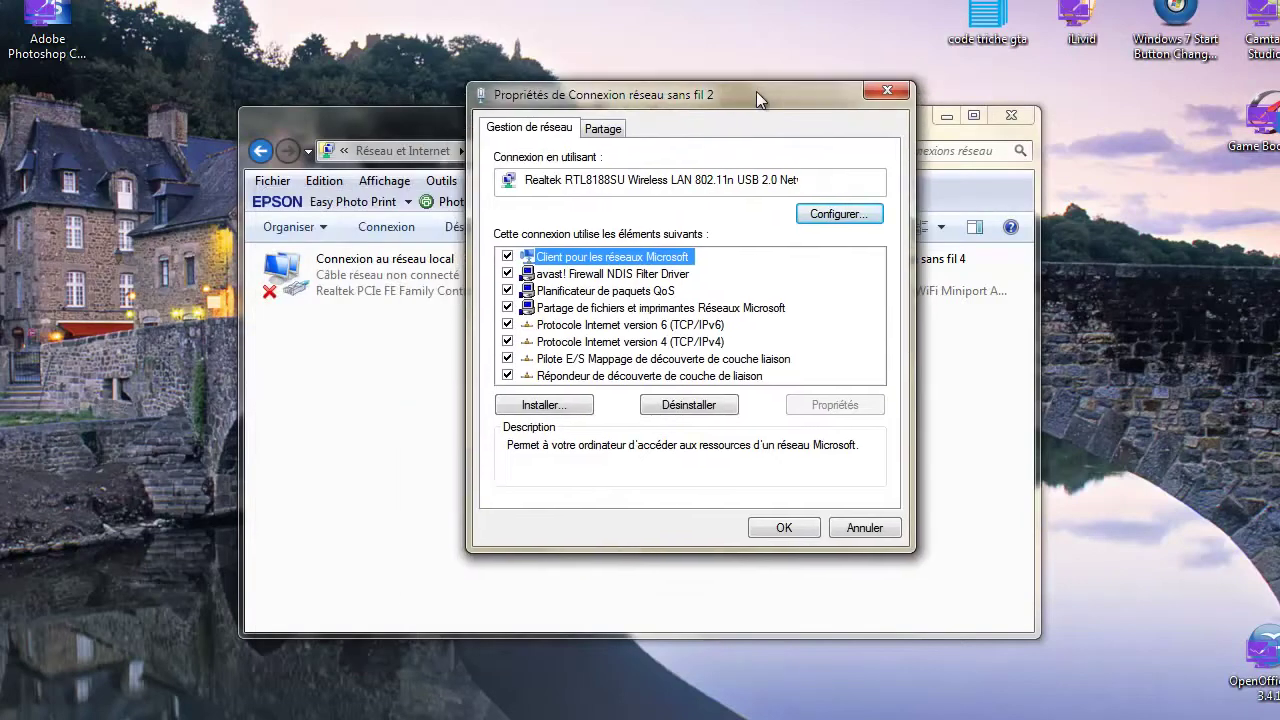
click(644, 343)
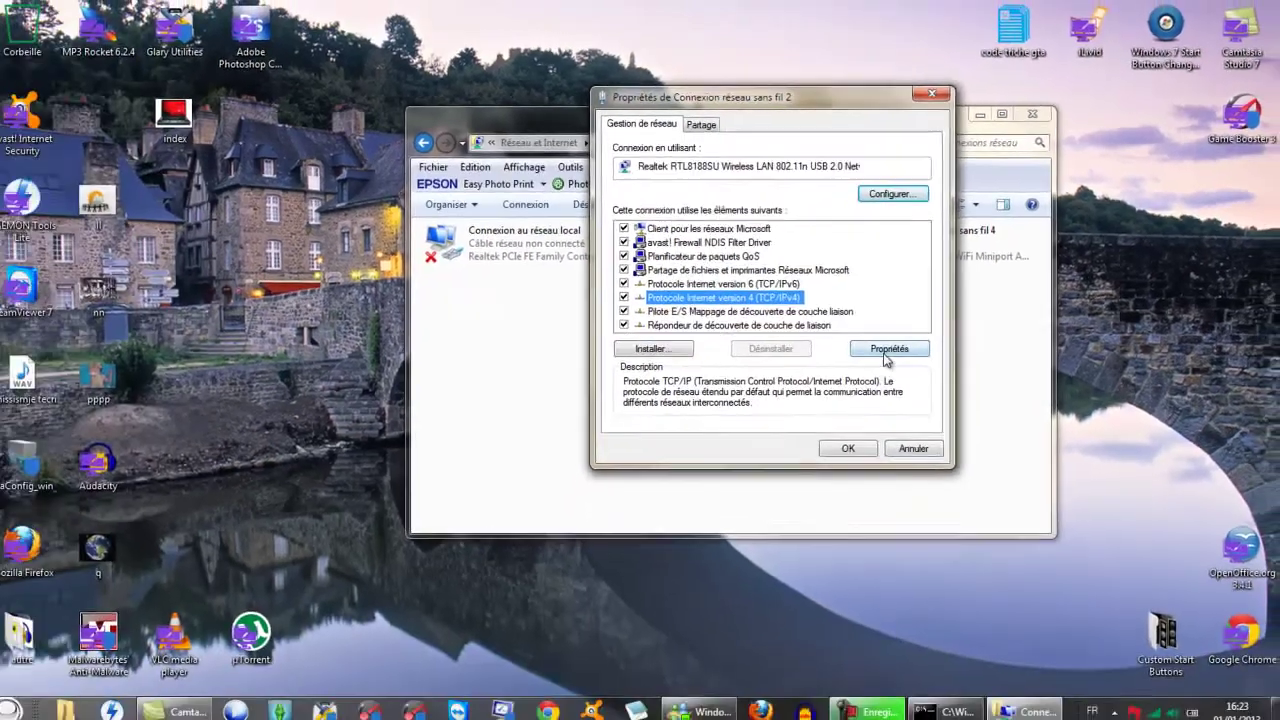
click(836, 408)
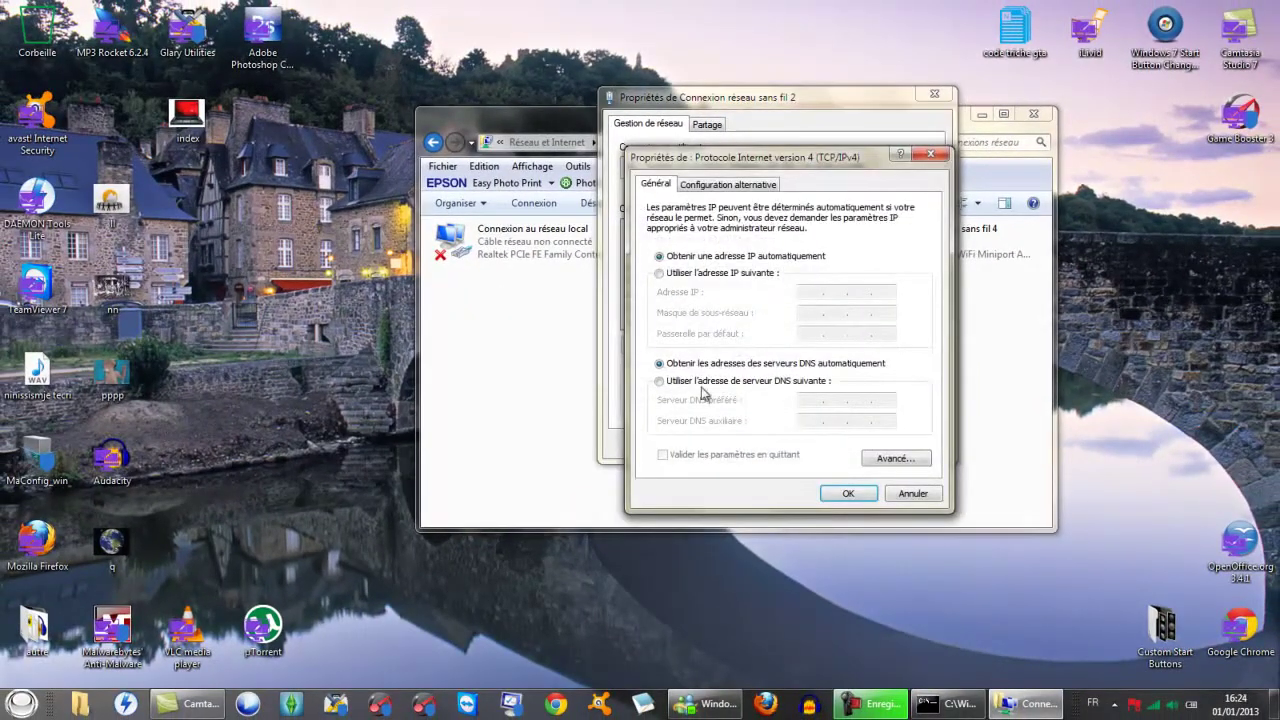
drag(814, 160, 822, 123)
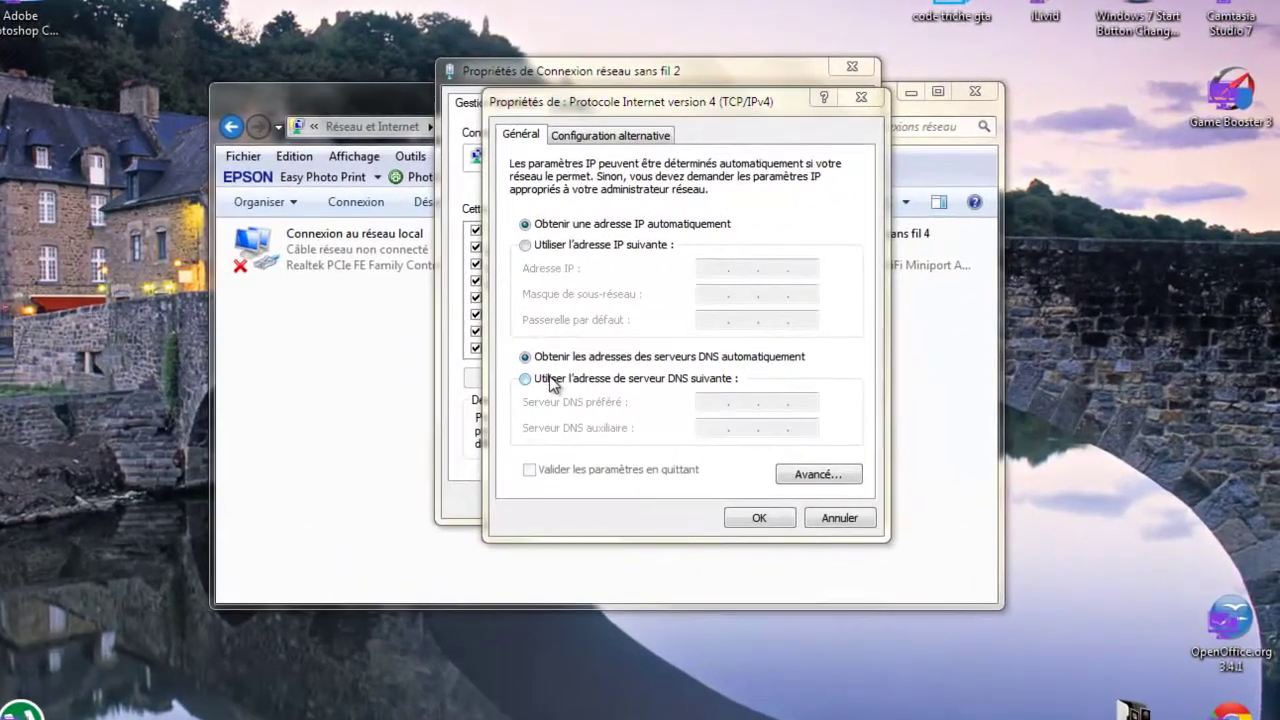
Step: Try DNS servers 4.4.4.4 (preferred) and 4.4.8.8 (auxiliary), cancel the change, and close the network windows
click(688, 345)
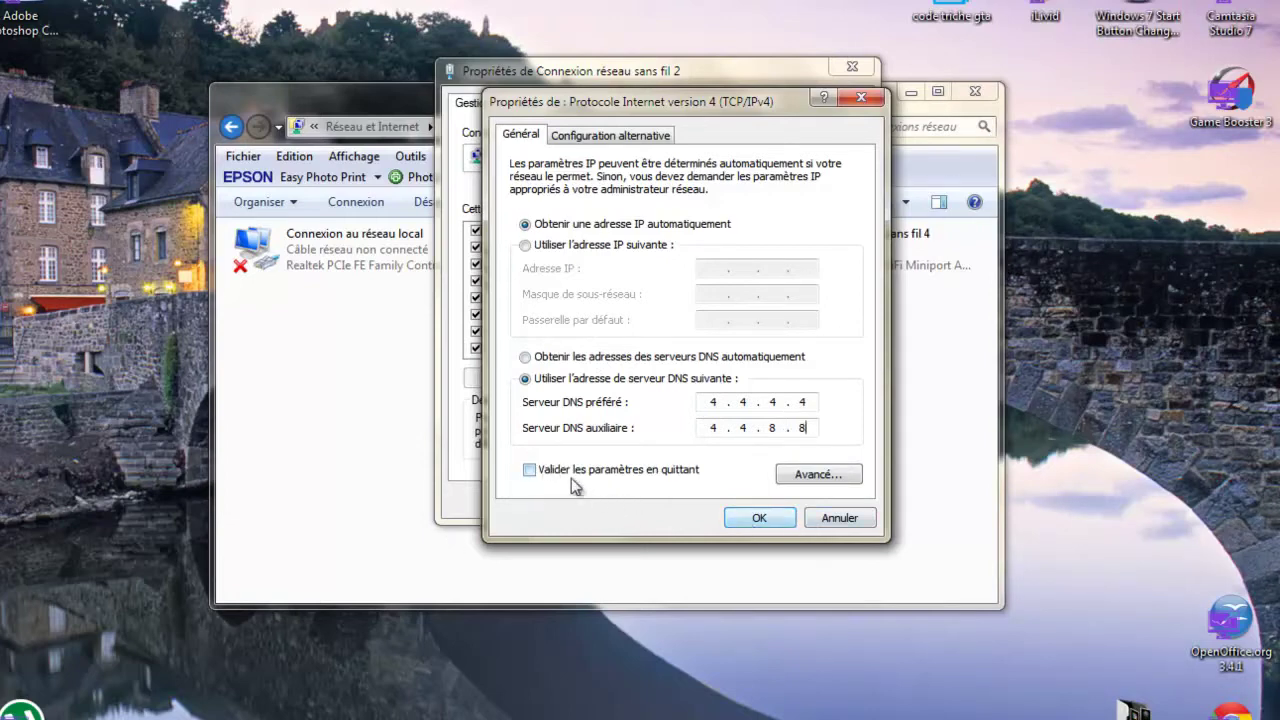
drag(714, 108, 834, 388)
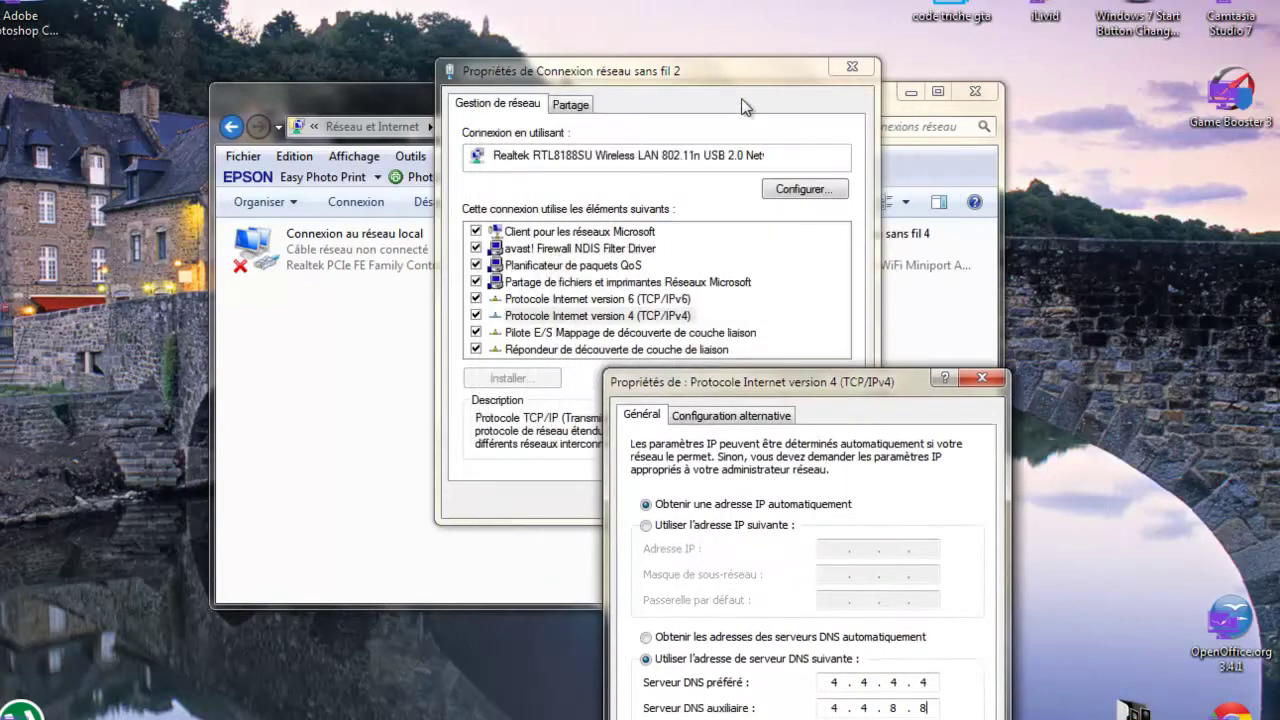
click(742, 93)
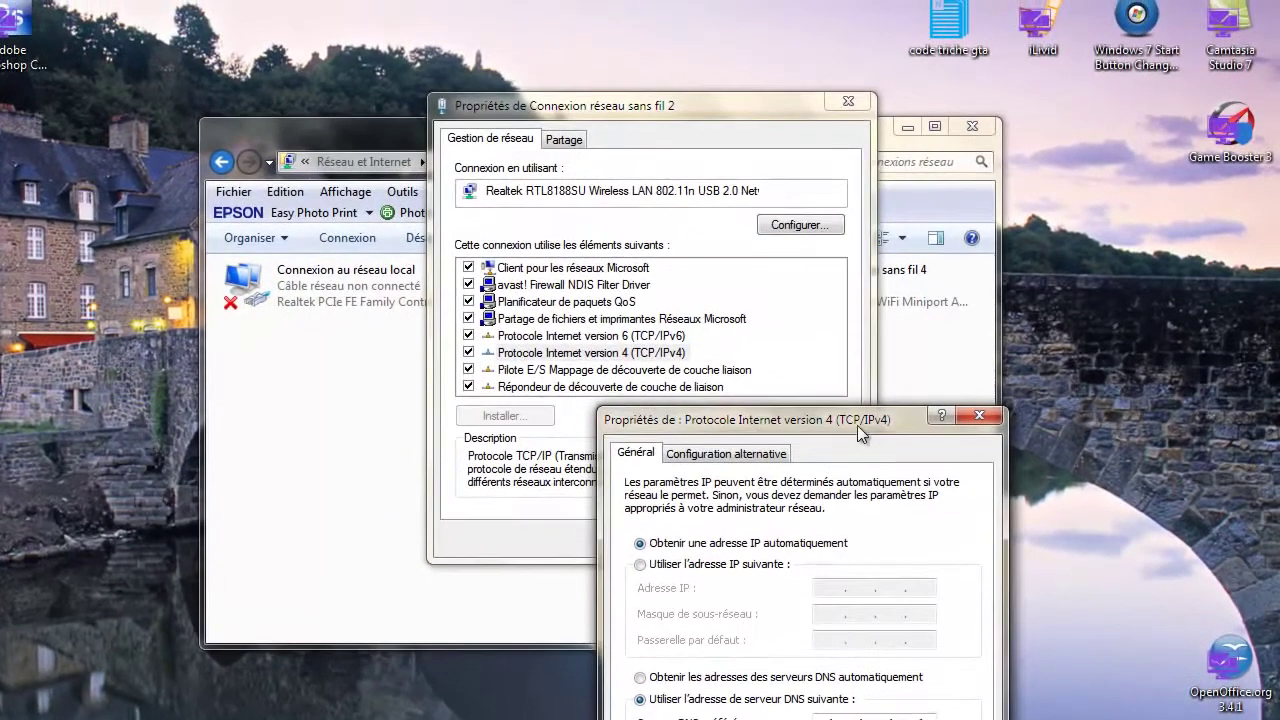
drag(858, 382, 784, 143)
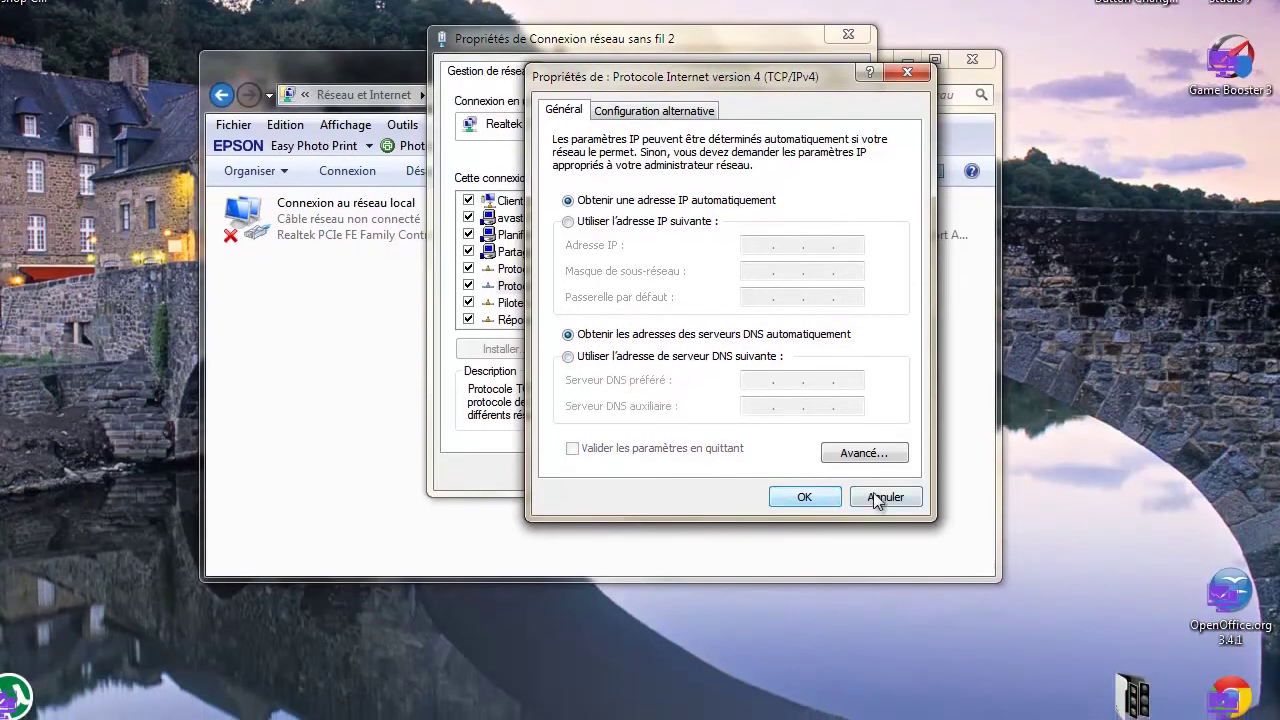
click(885, 564)
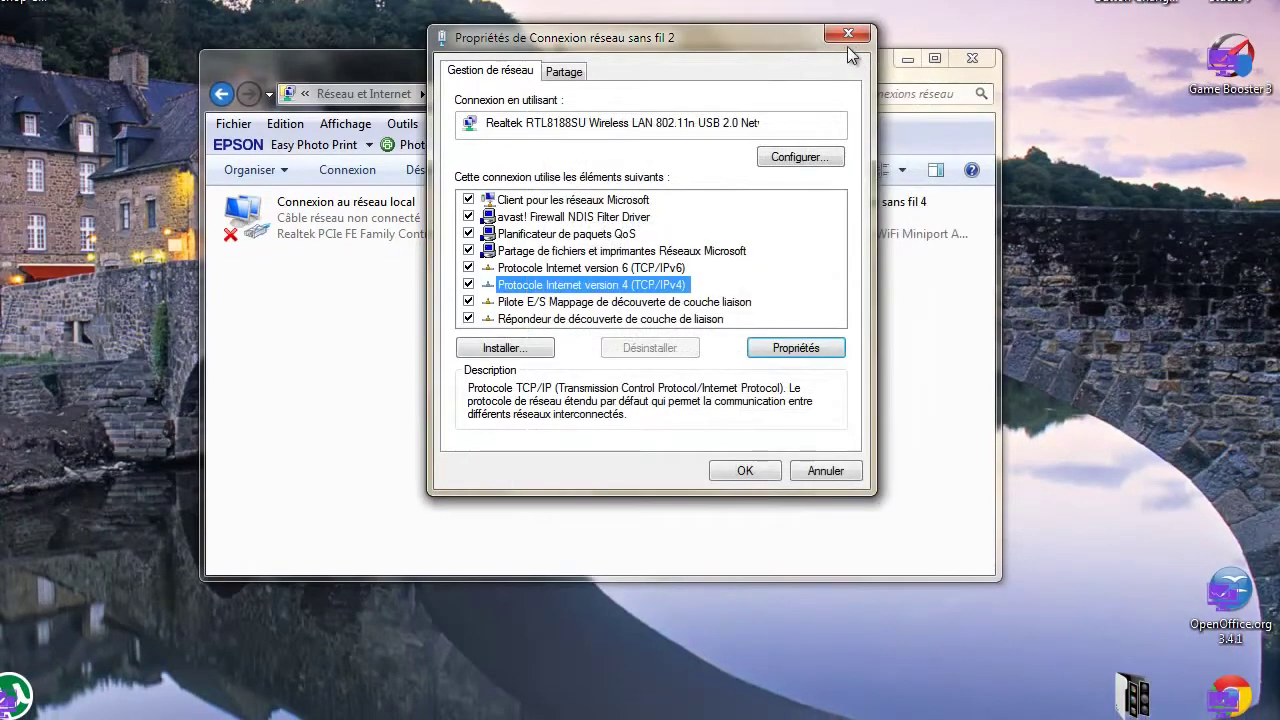
click(847, 35)
click(971, 58)
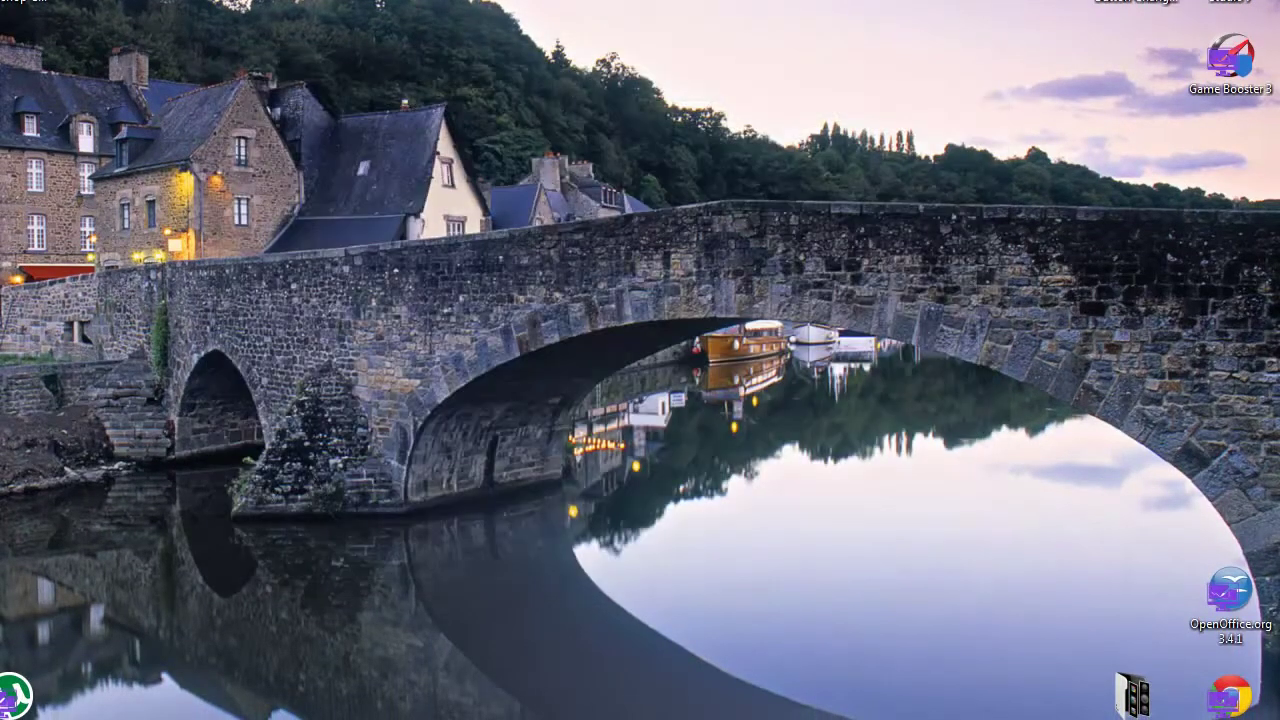
Step: Open Configuration du système and move its window to a free area of the desktop
key(super)
click(720, 450)
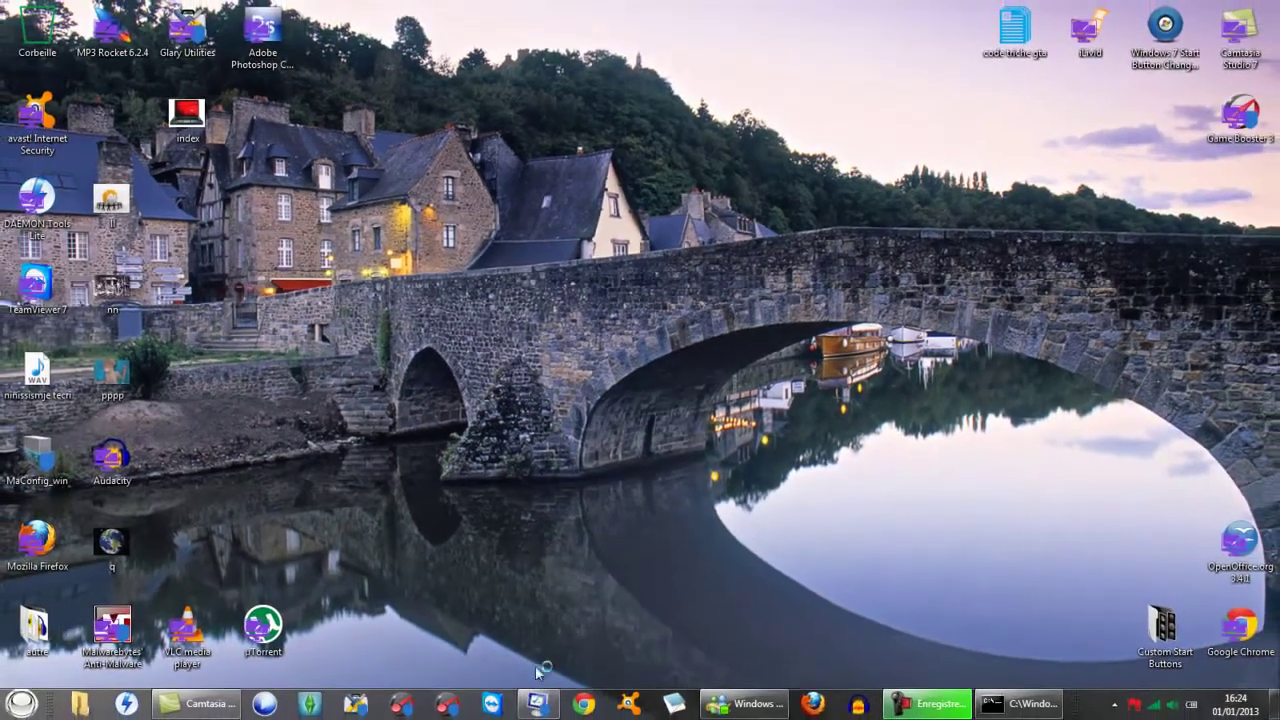
drag(635, 203, 700, 158)
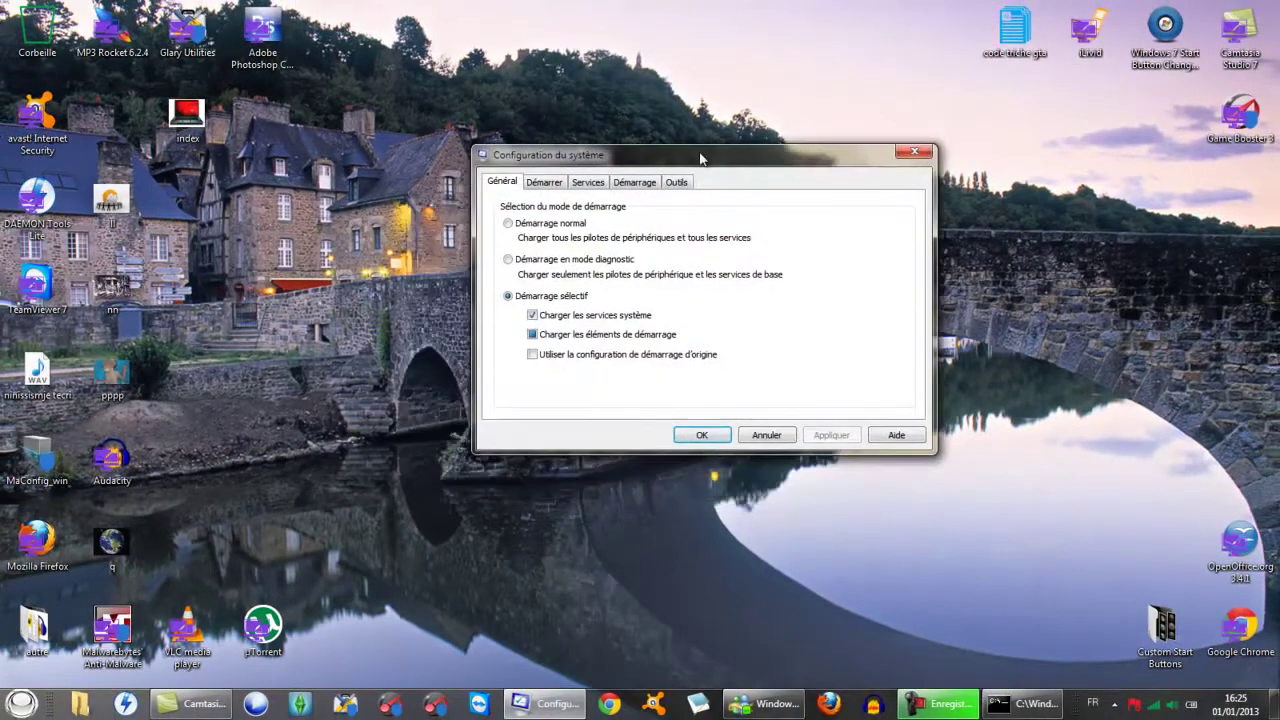
Step: Search Windows programs for "configurat" to locate Configuration du système, and return to its open window
click(22, 703)
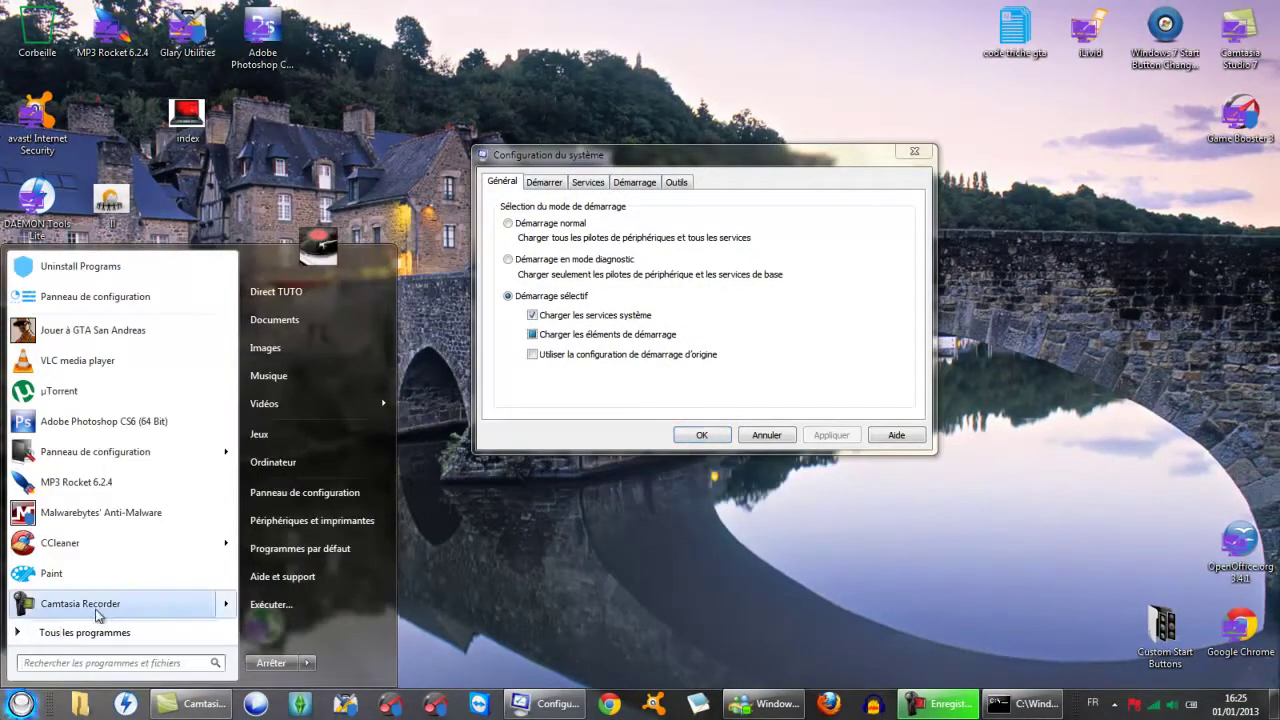
mouse_move(97, 612)
text(configurat)
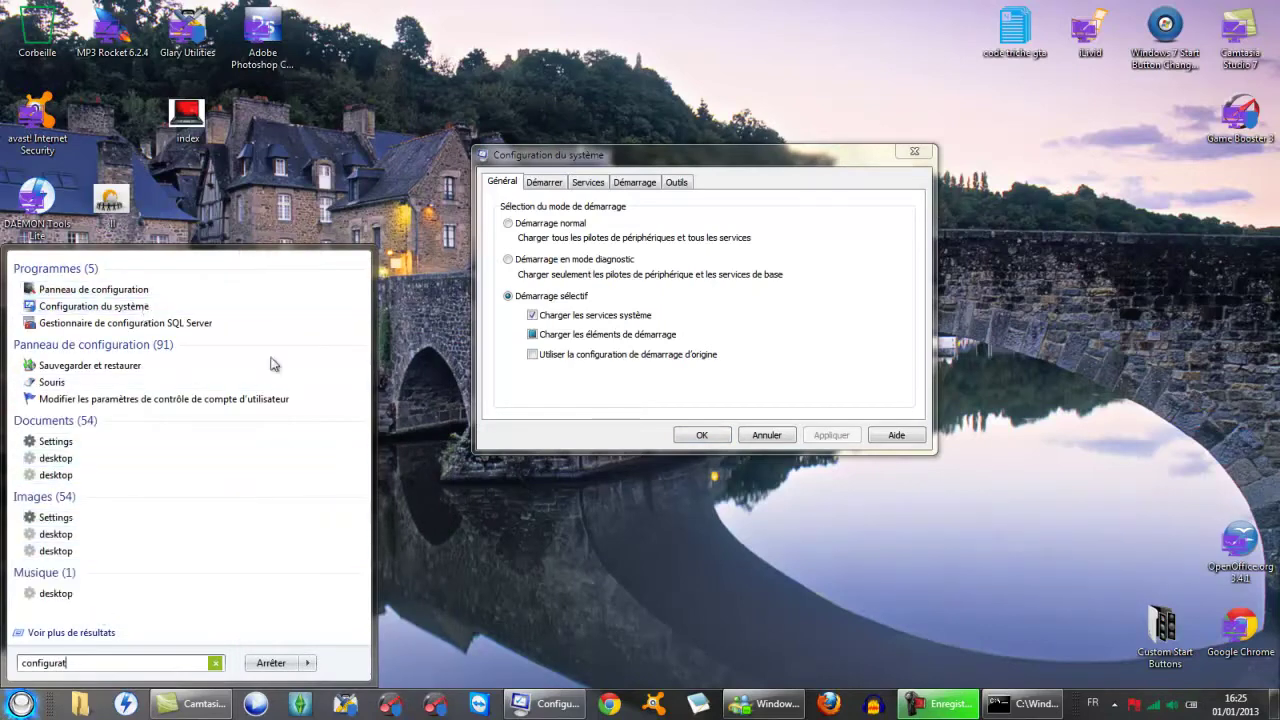
click(504, 550)
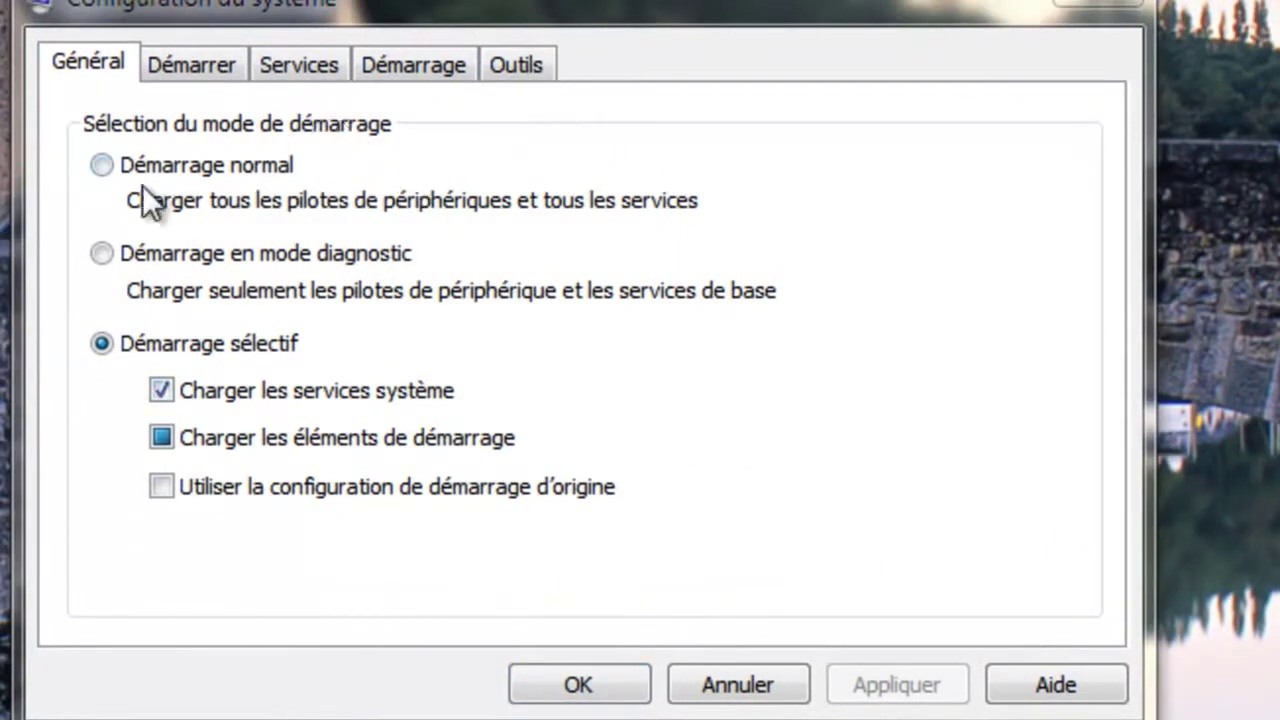
Step: Set the Windows 7 boot delay to 10 seconds in the system configuration's boot settings
click(186, 60)
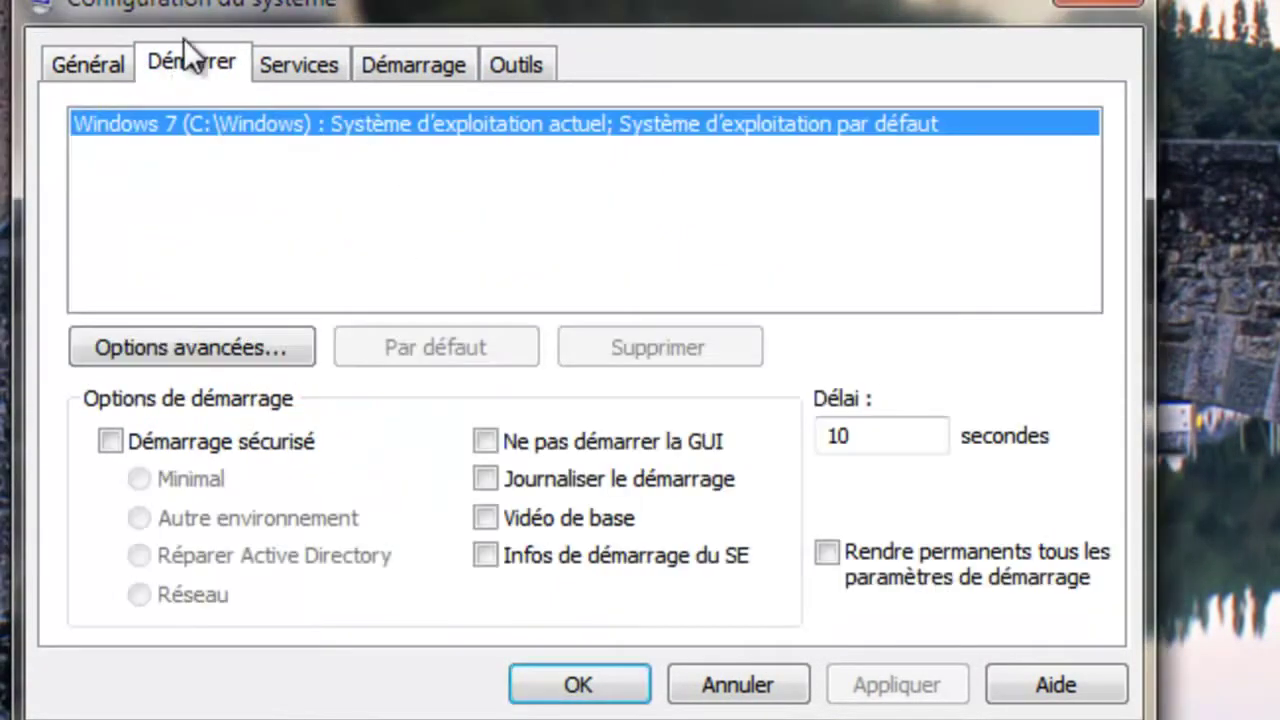
double_click(900, 436)
click(867, 434)
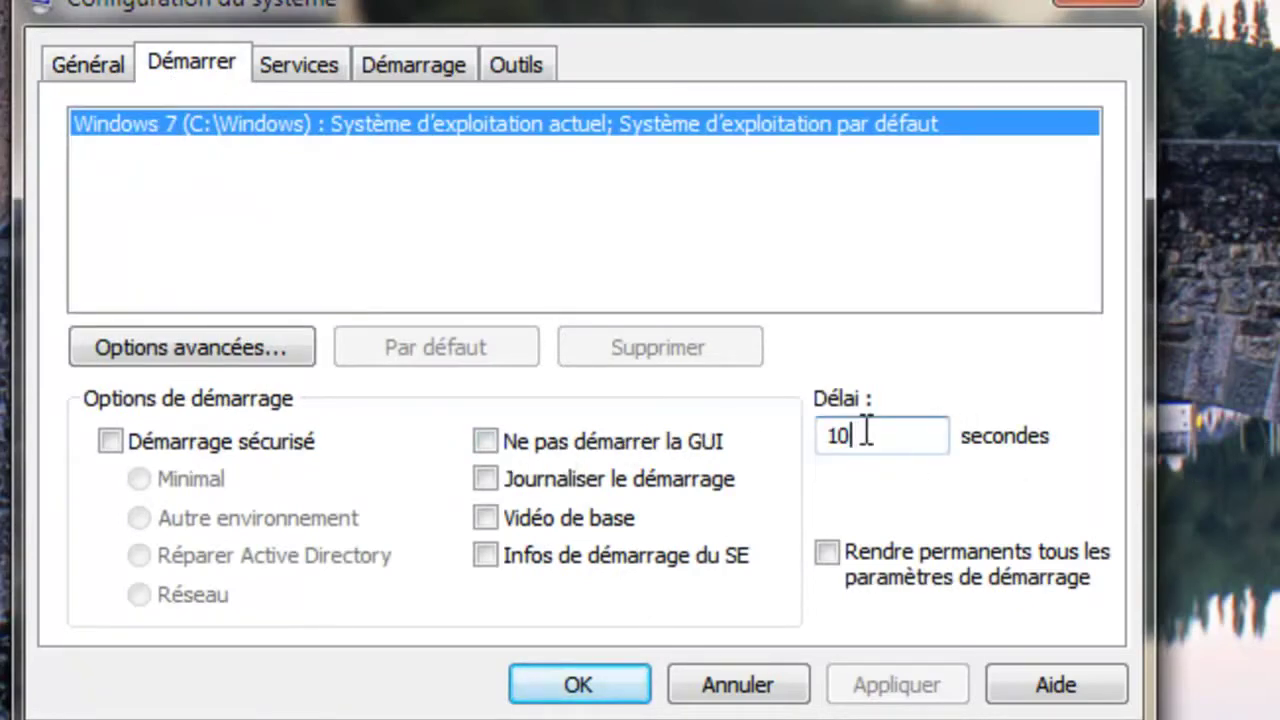
key(BackSpace)
key(BackSpace)
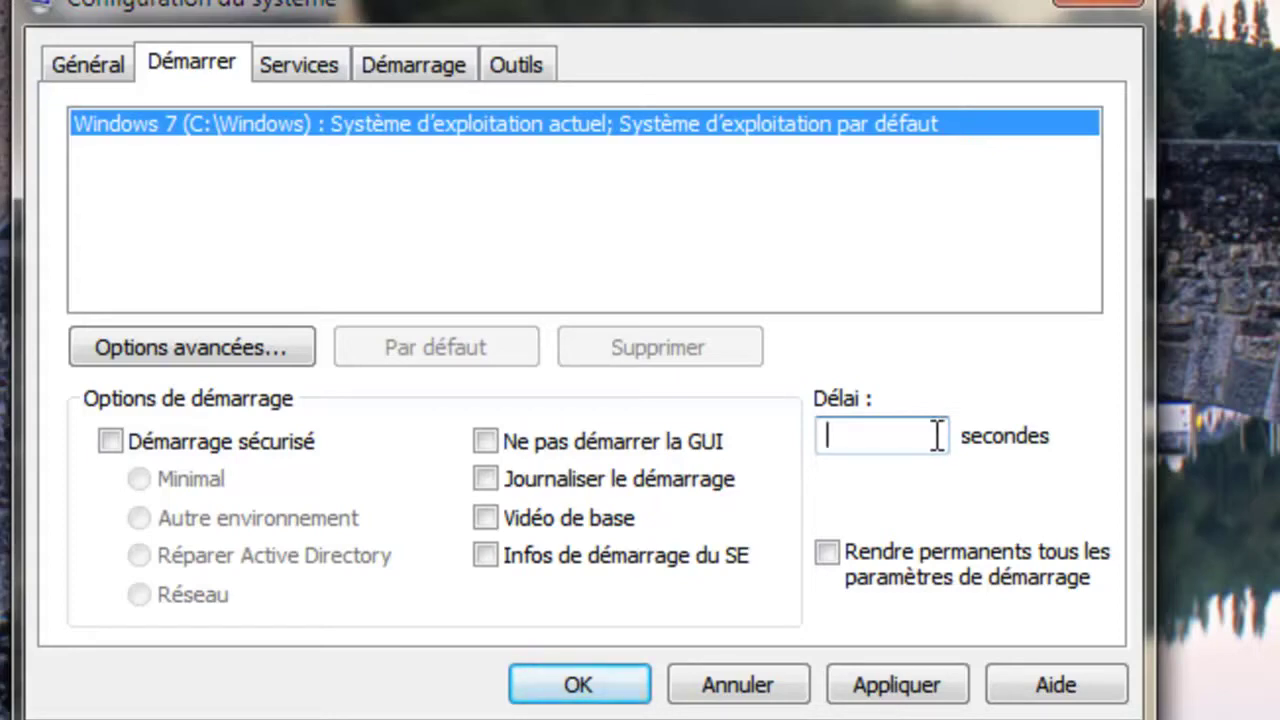
text(10)
key(BackSpace)
key(BackSpace)
text(30)
key(BackSpace)
key(BackSpace)
text(15)
key(BackSpace)
text(0)
Step: Try limiting the boot to 1 processor in the advanced boot options, clear the limit, and close those options
click(262, 346)
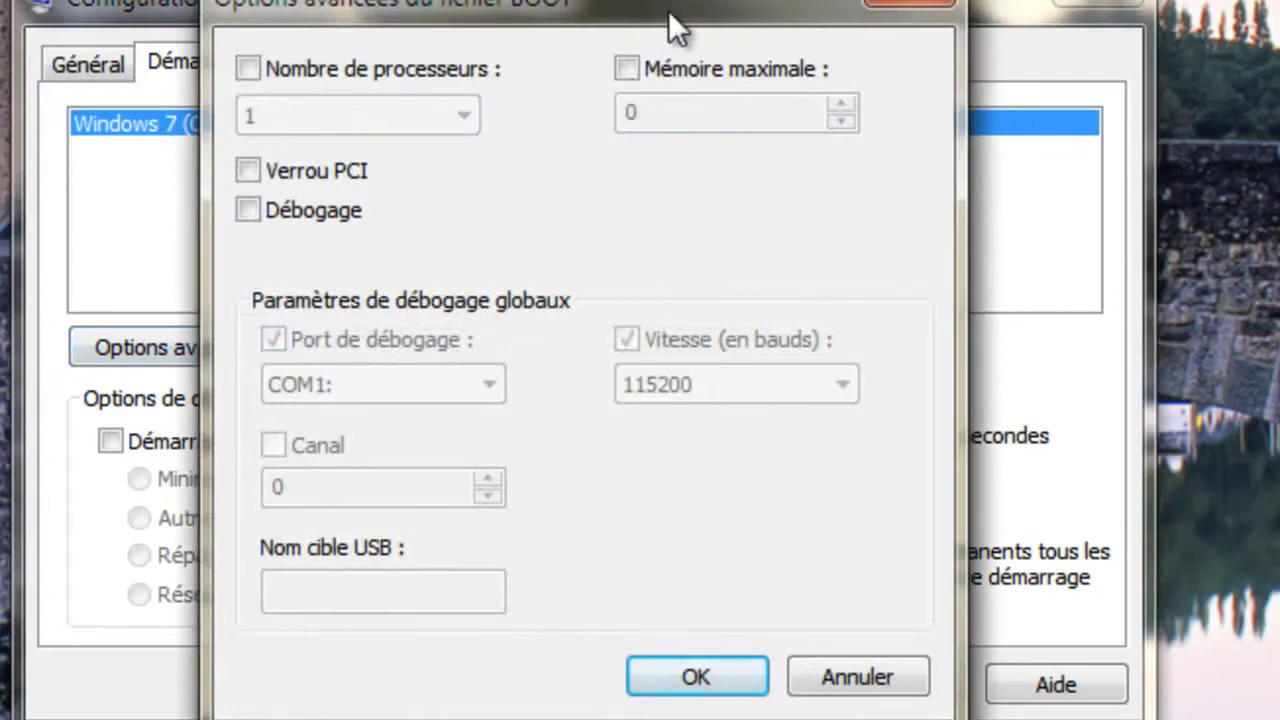
drag(668, 10, 904, 83)
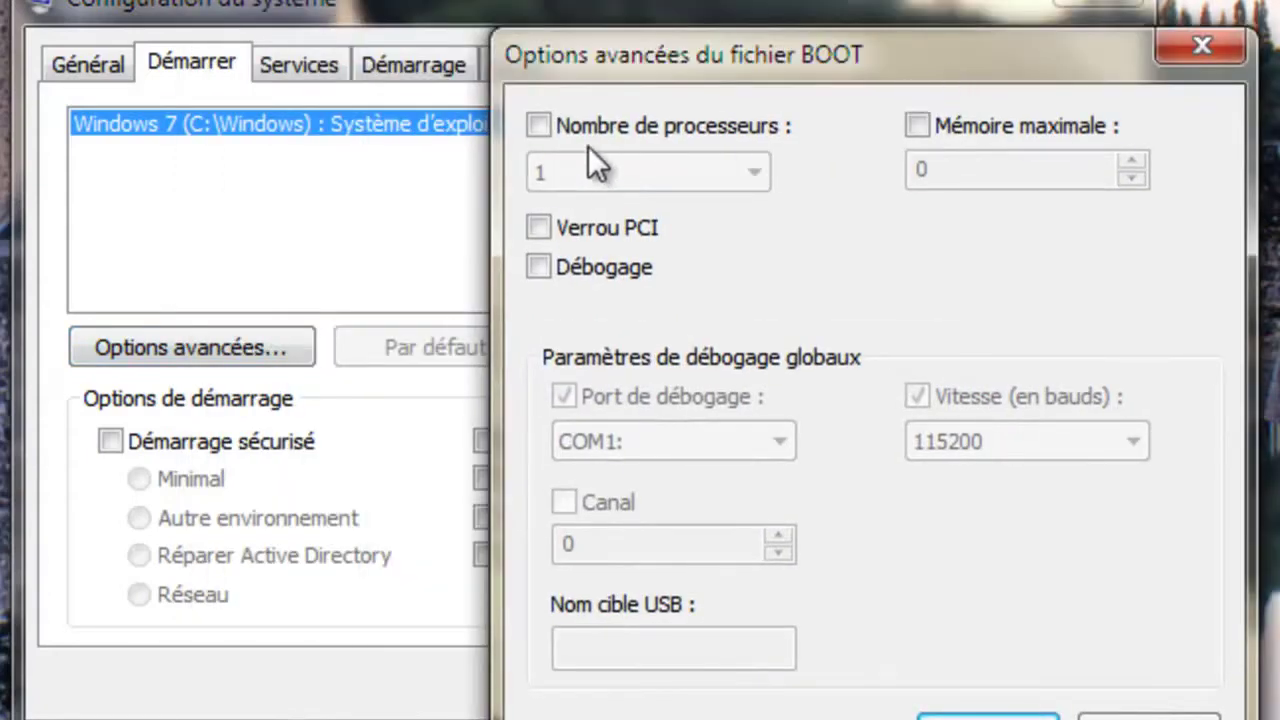
click(540, 124)
click(740, 172)
click(717, 218)
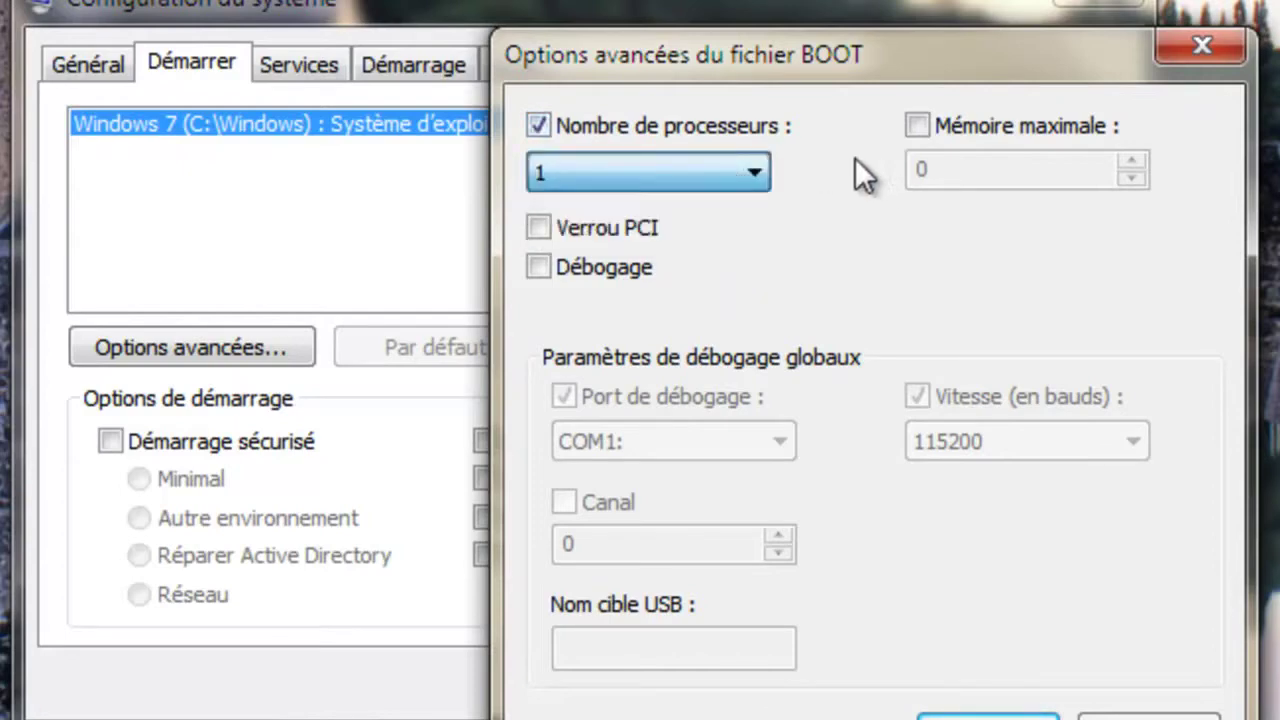
click(674, 158)
click(688, 179)
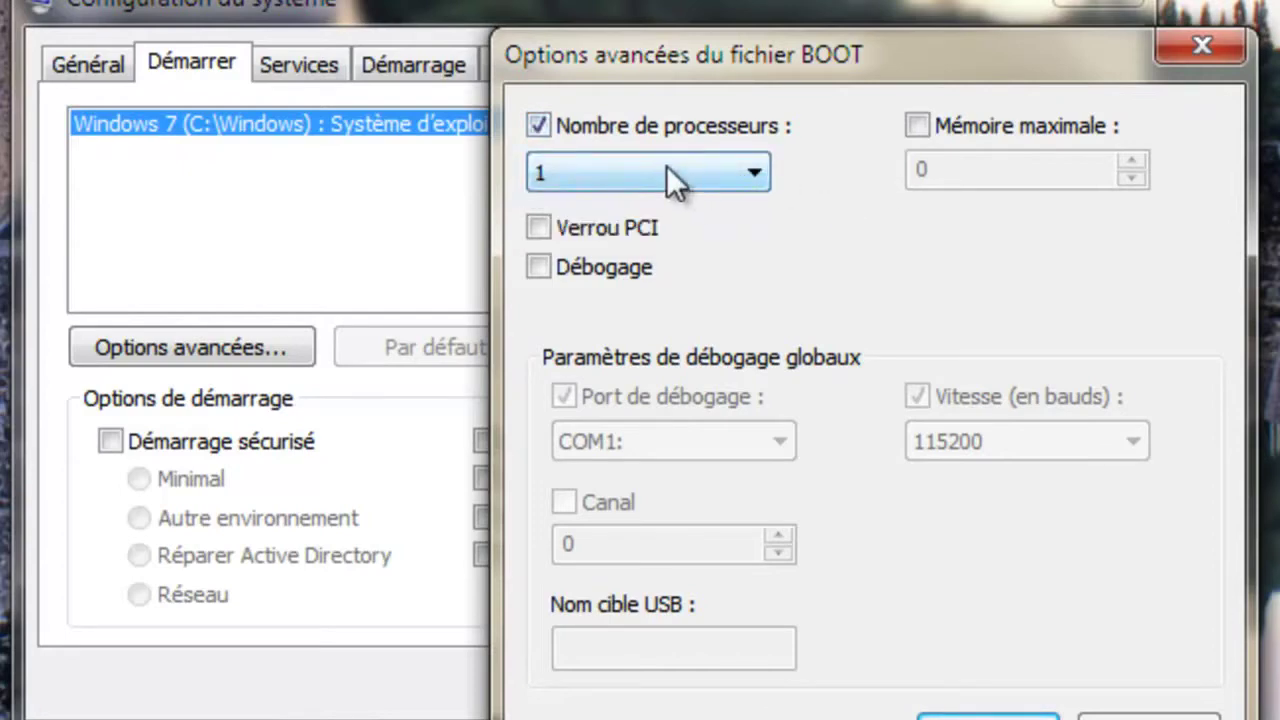
click(637, 134)
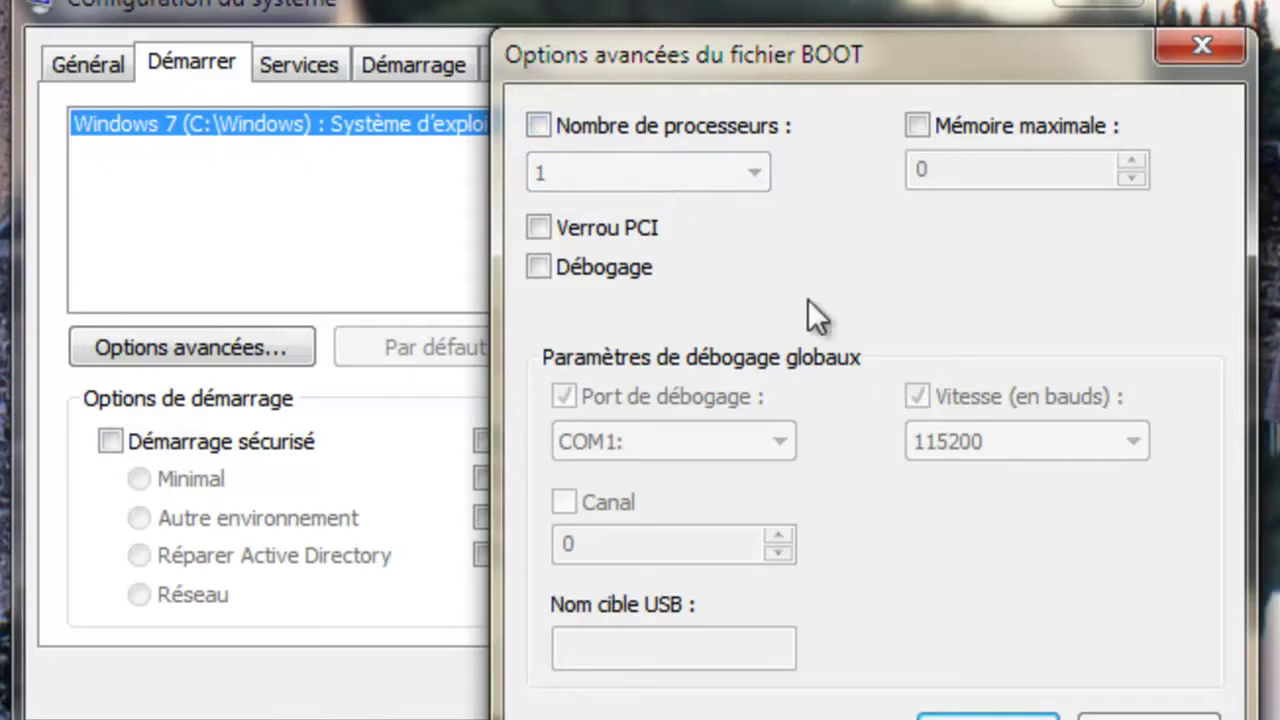
click(596, 125)
click(628, 172)
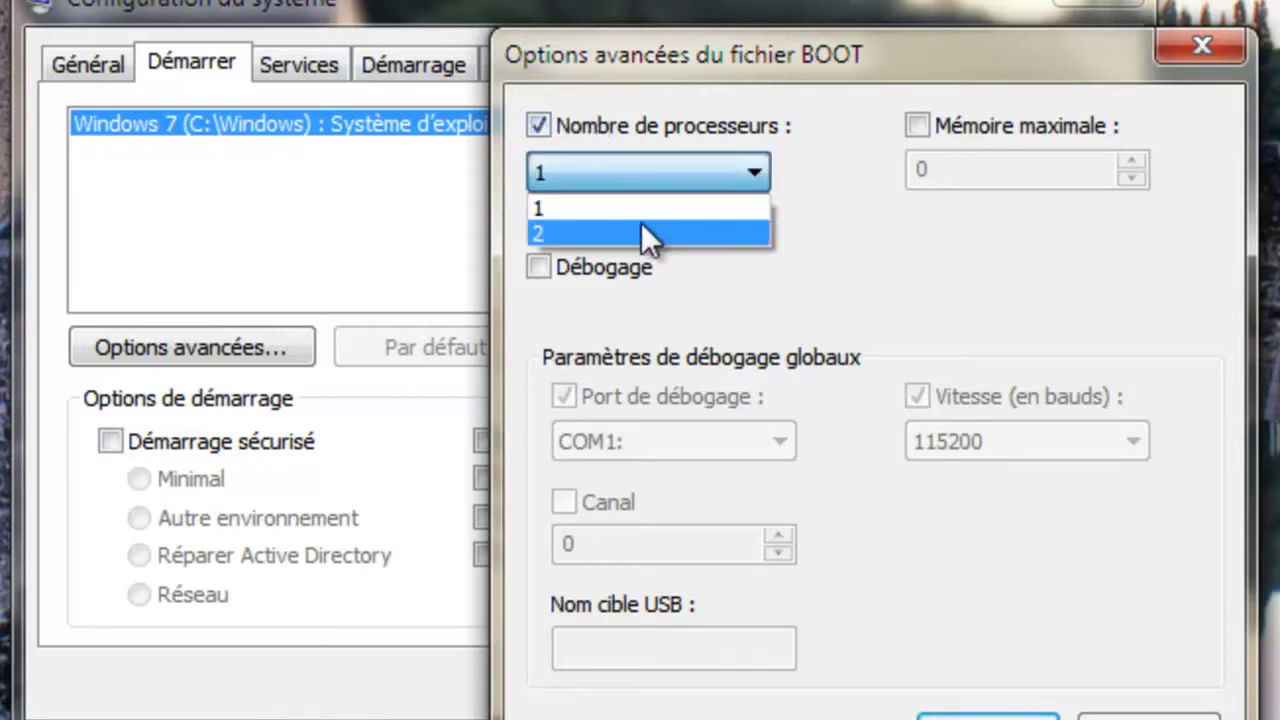
click(645, 199)
click(631, 134)
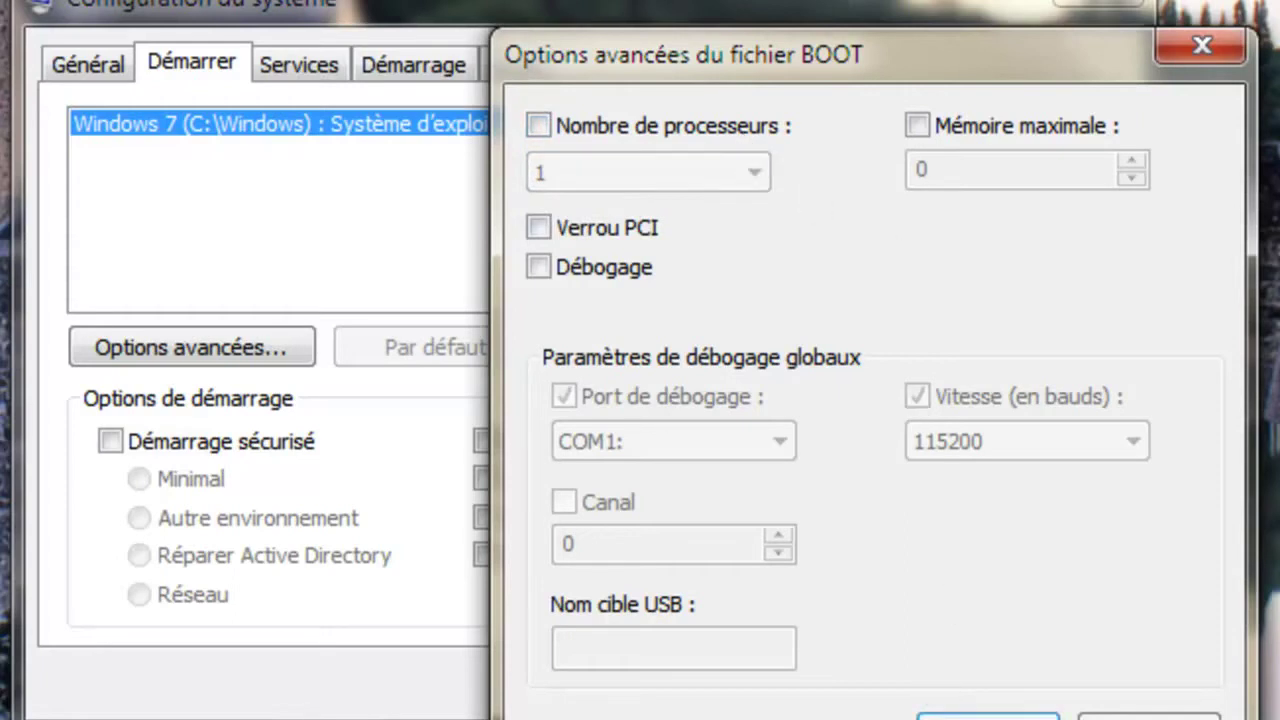
click(1171, 36)
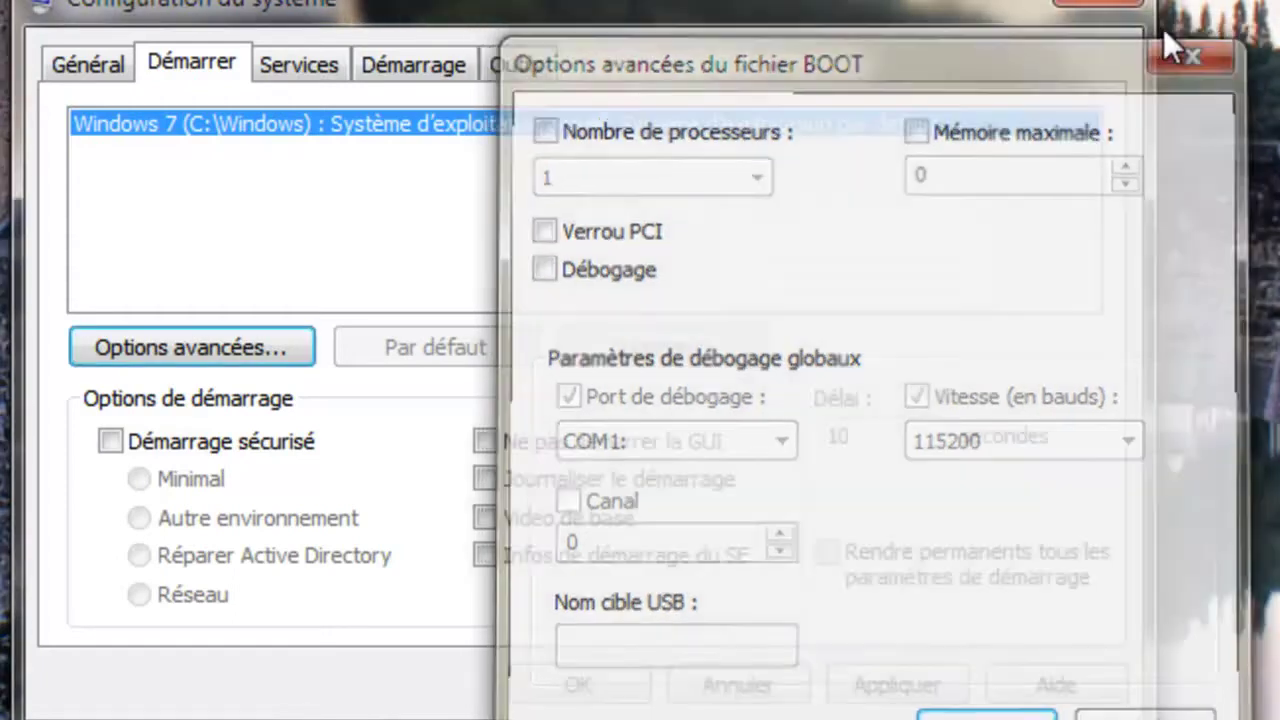
Step: Apply the boot settings, and examine the lists of services and startup items
click(857, 684)
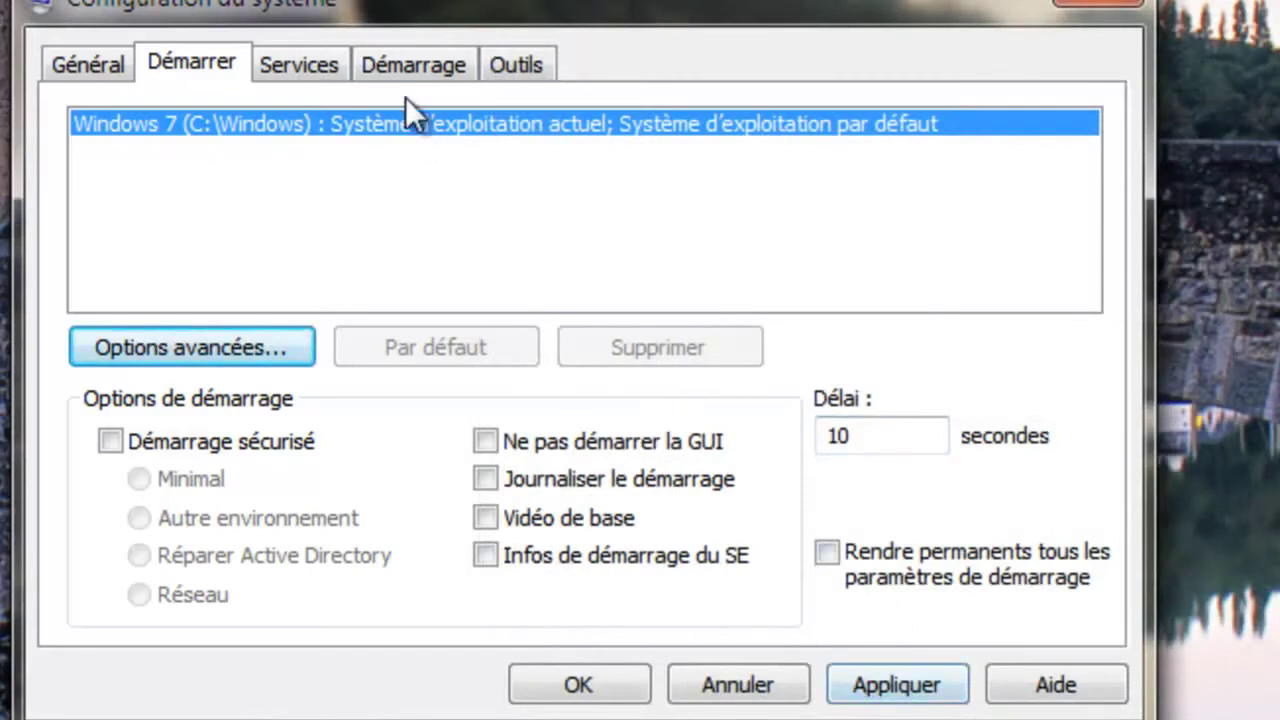
click(299, 59)
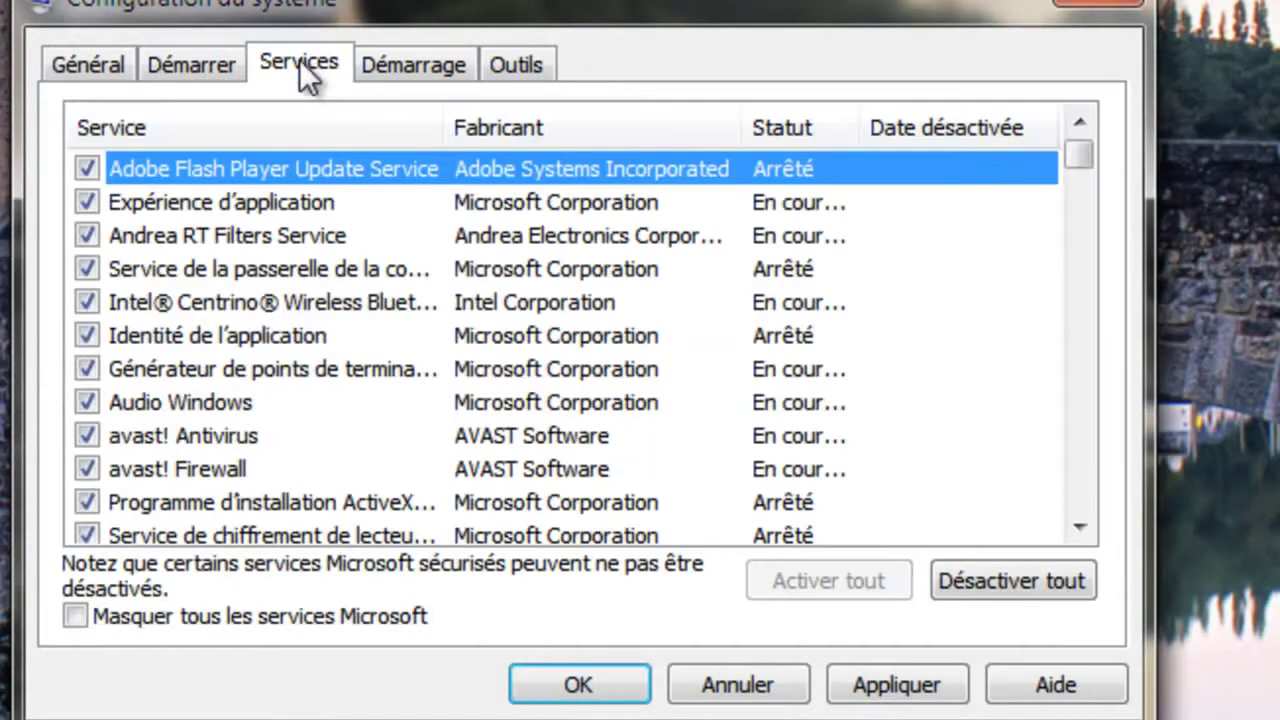
click(378, 60)
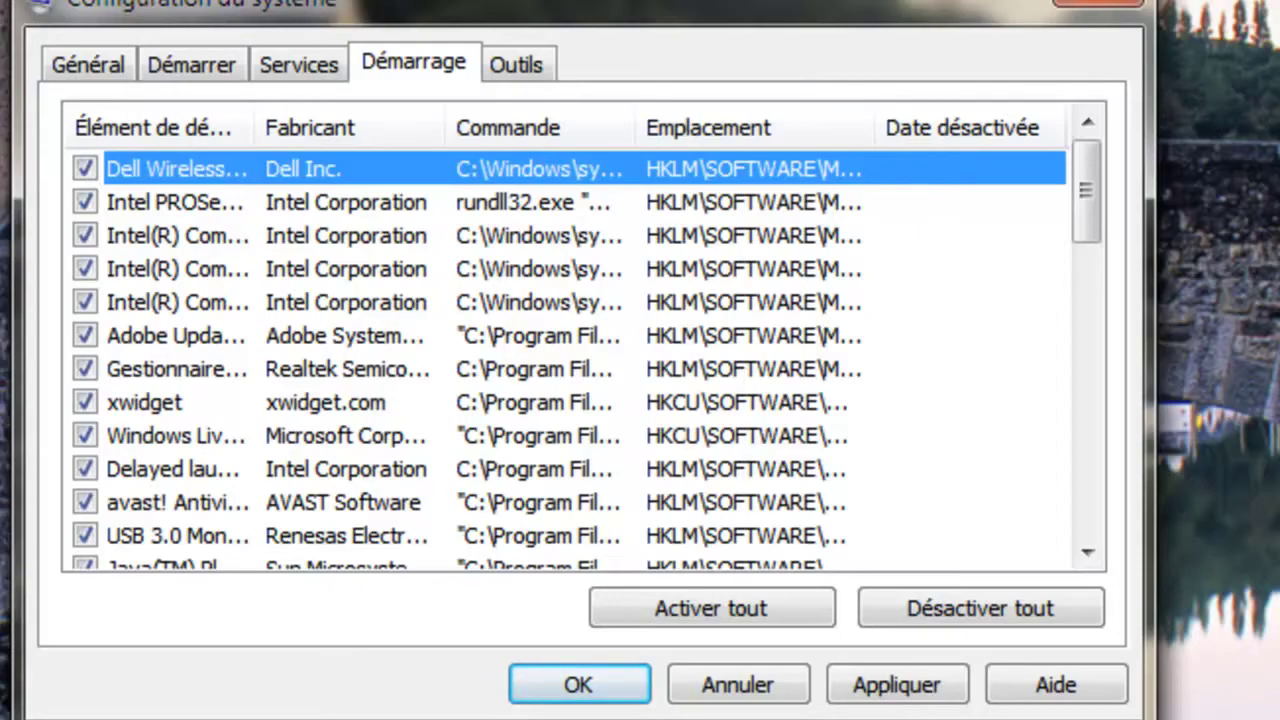
drag(1088, 230, 1094, 558)
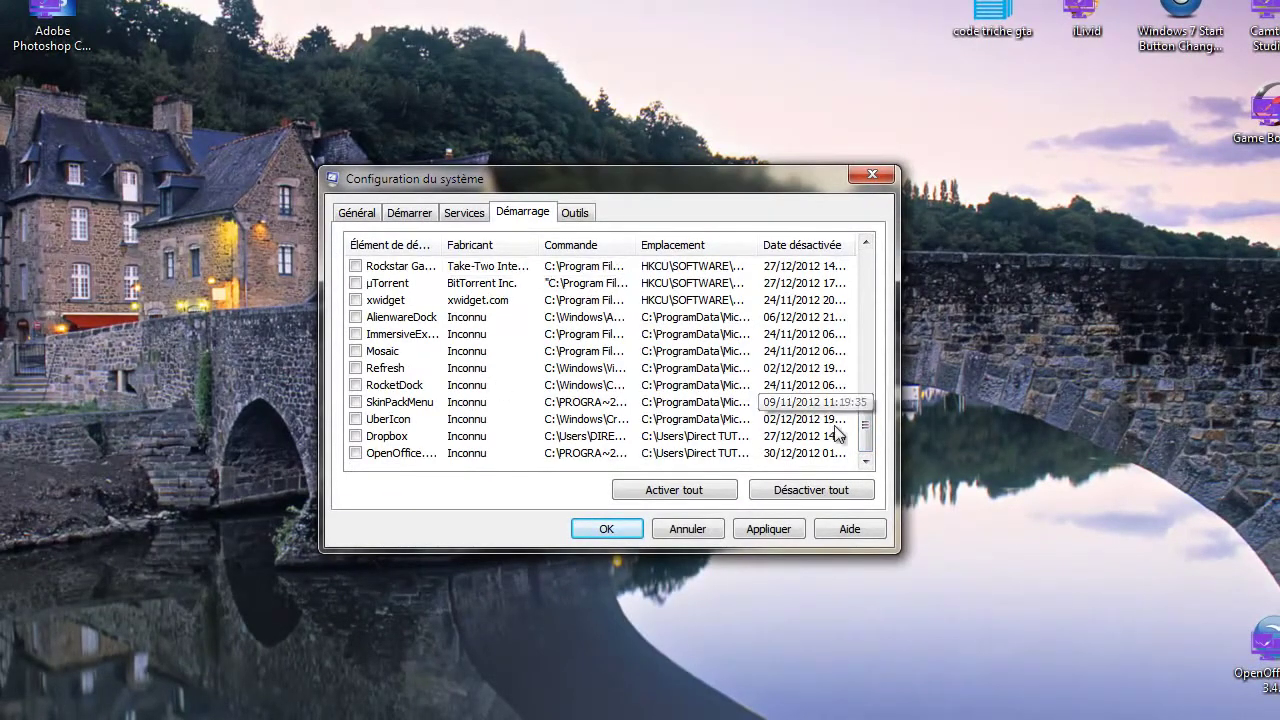
drag(865, 448, 868, 328)
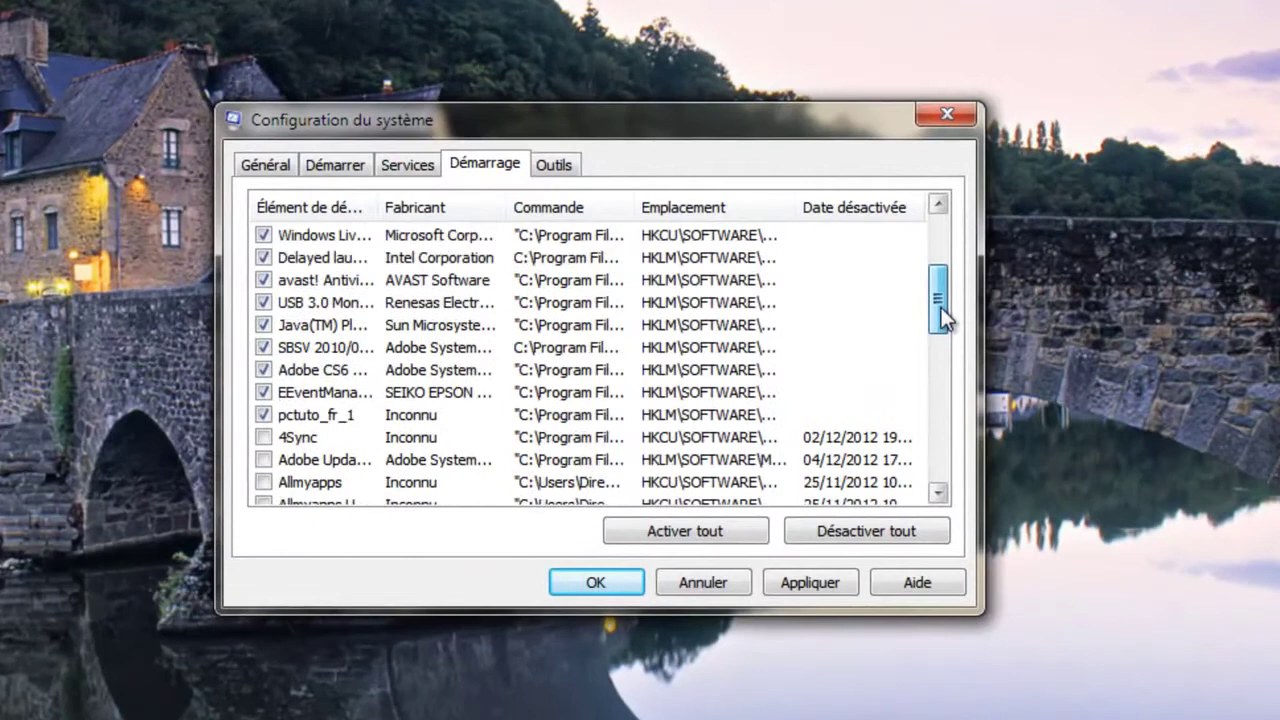
drag(943, 318, 943, 311)
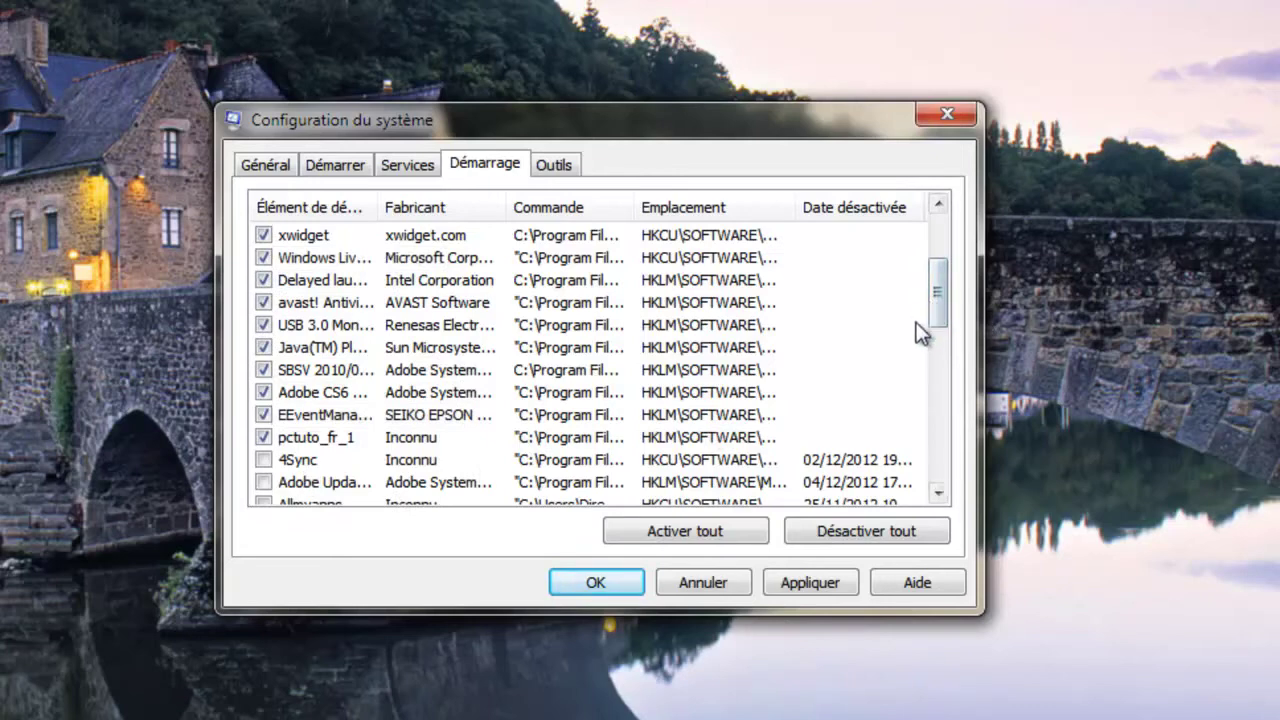
drag(938, 290, 938, 248)
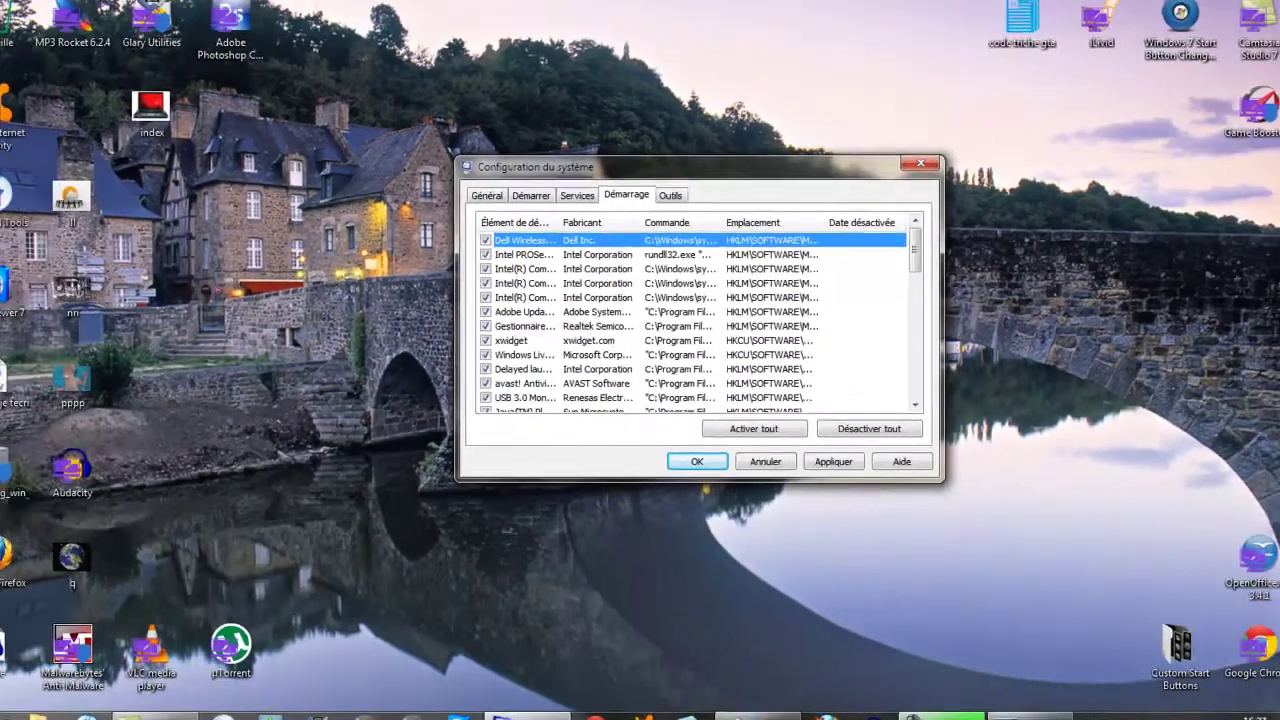
click(2, 718)
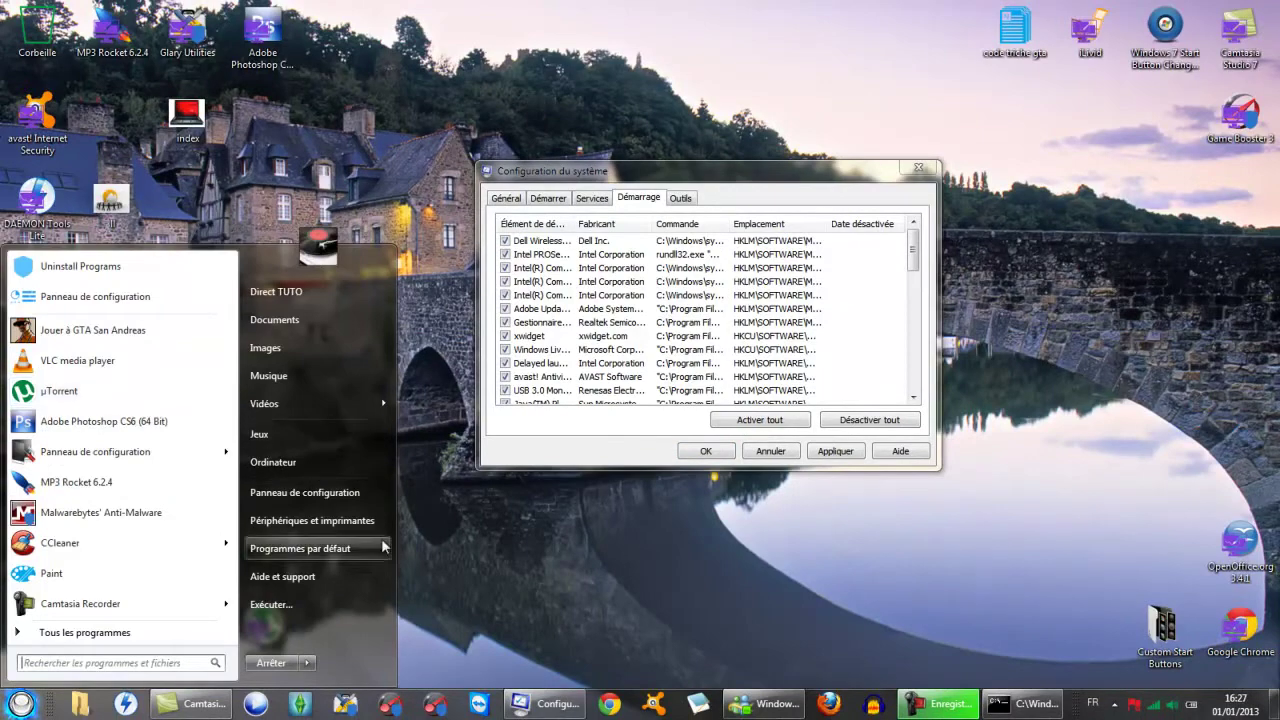
click(535, 550)
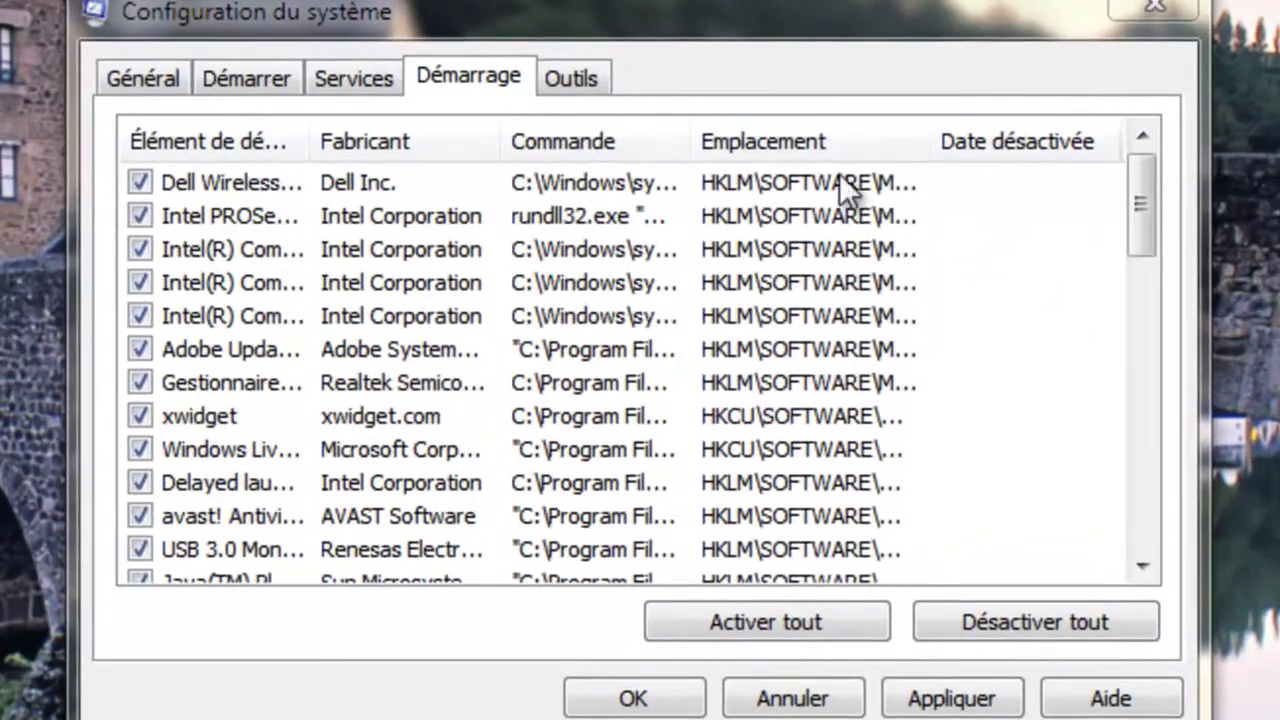
Step: Examine the full list of services in the system configuration, from its beginning to its end and back
mouse_move(1145, 215)
mouse_down()
mouse_move(1147, 310)
mouse_move(1141, 191)
mouse_up()
click(372, 84)
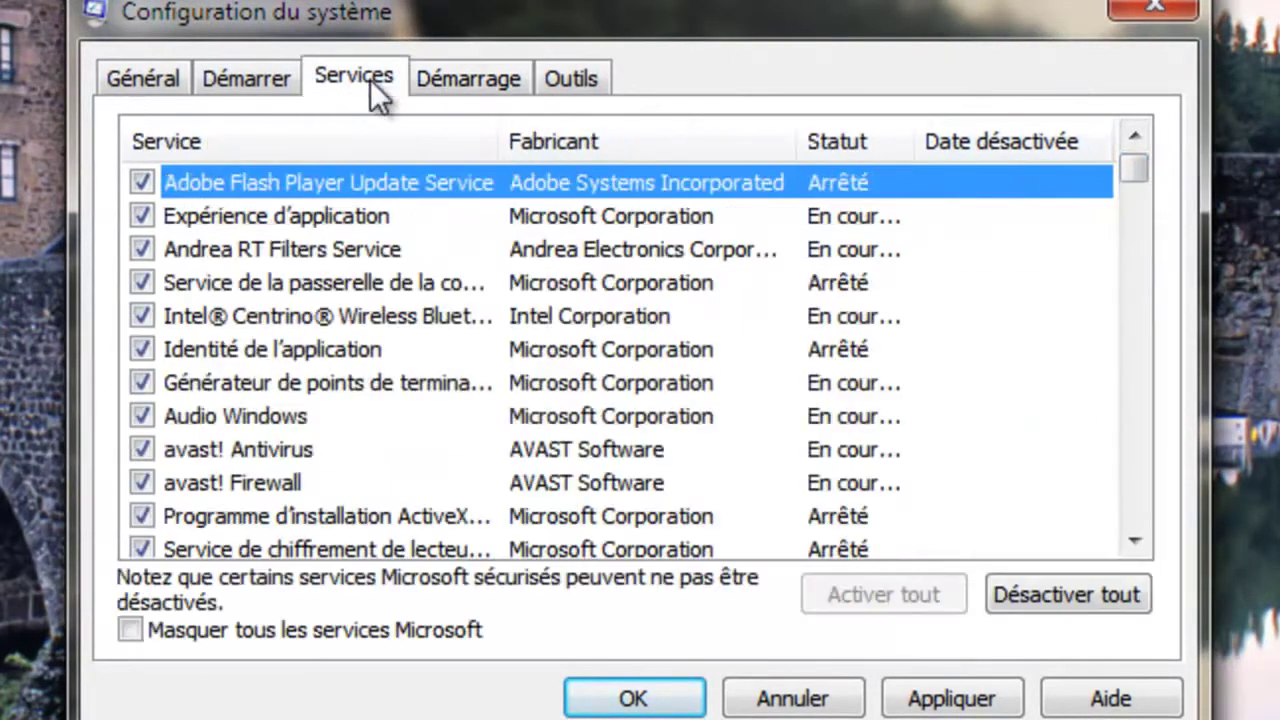
scroll(976, 269, down, 20)
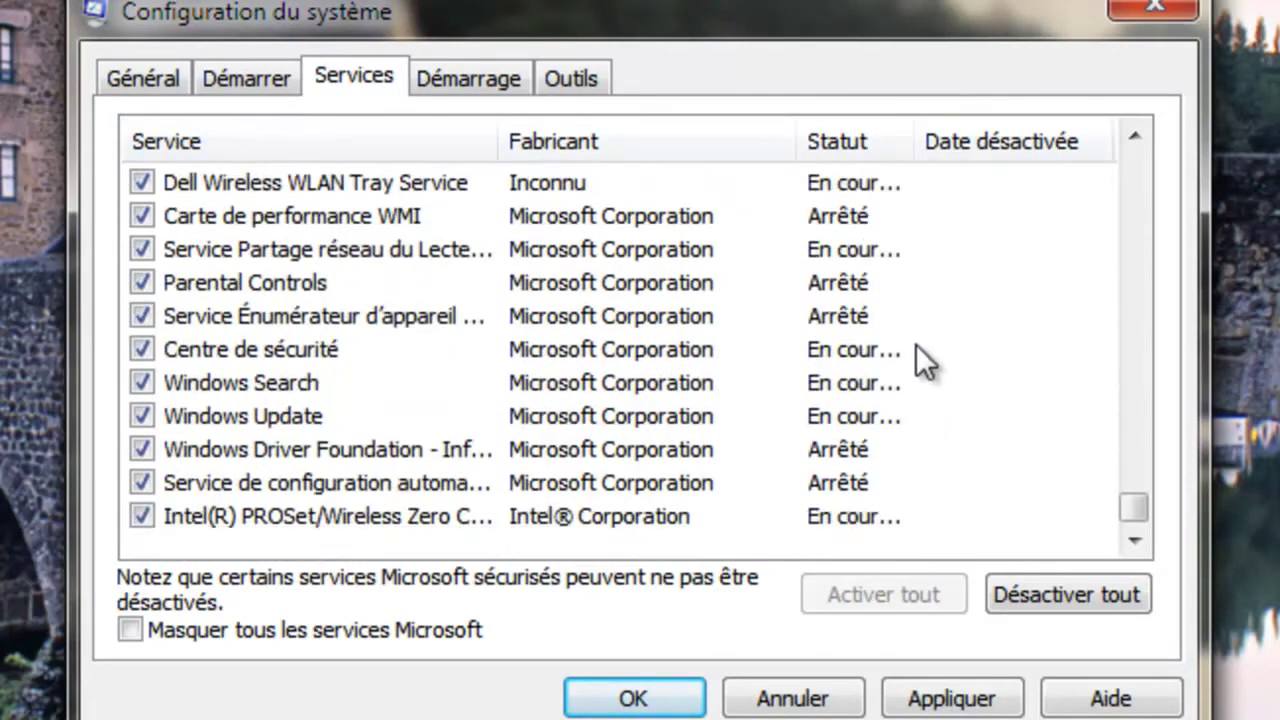
scroll(910, 335, up, 8)
scroll(904, 321, up, 14)
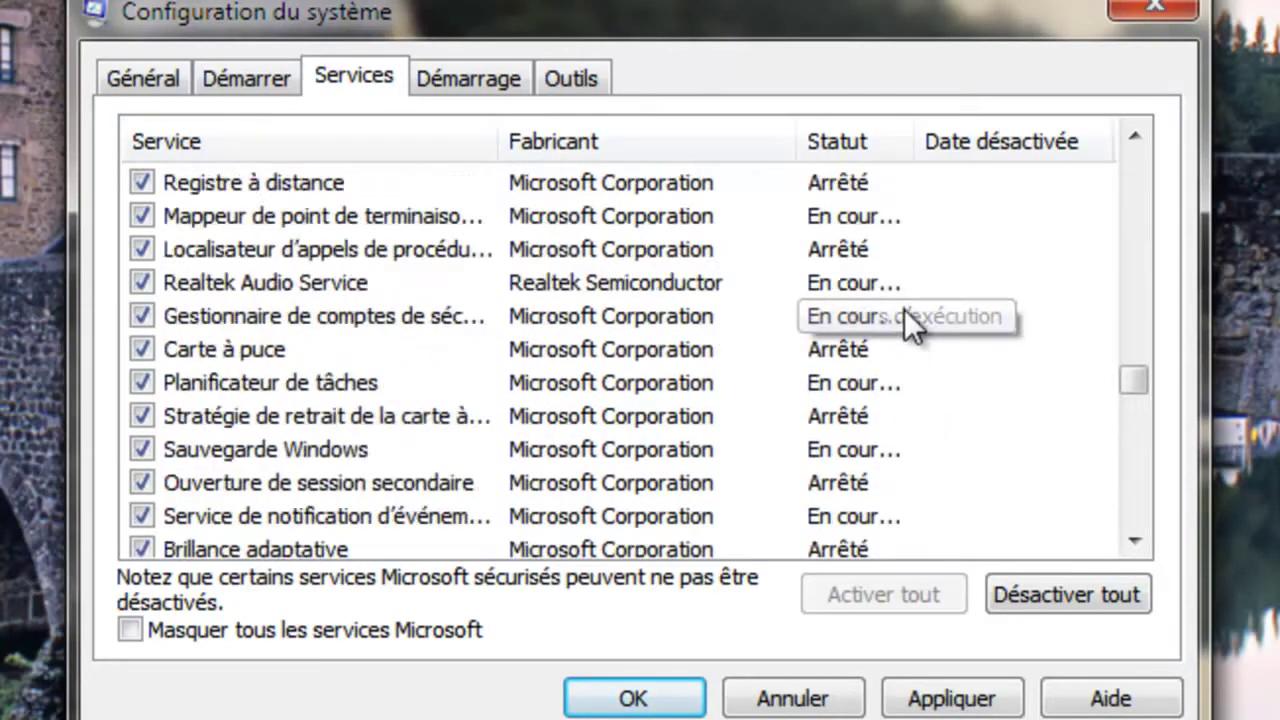
scroll(870, 275, up, 10)
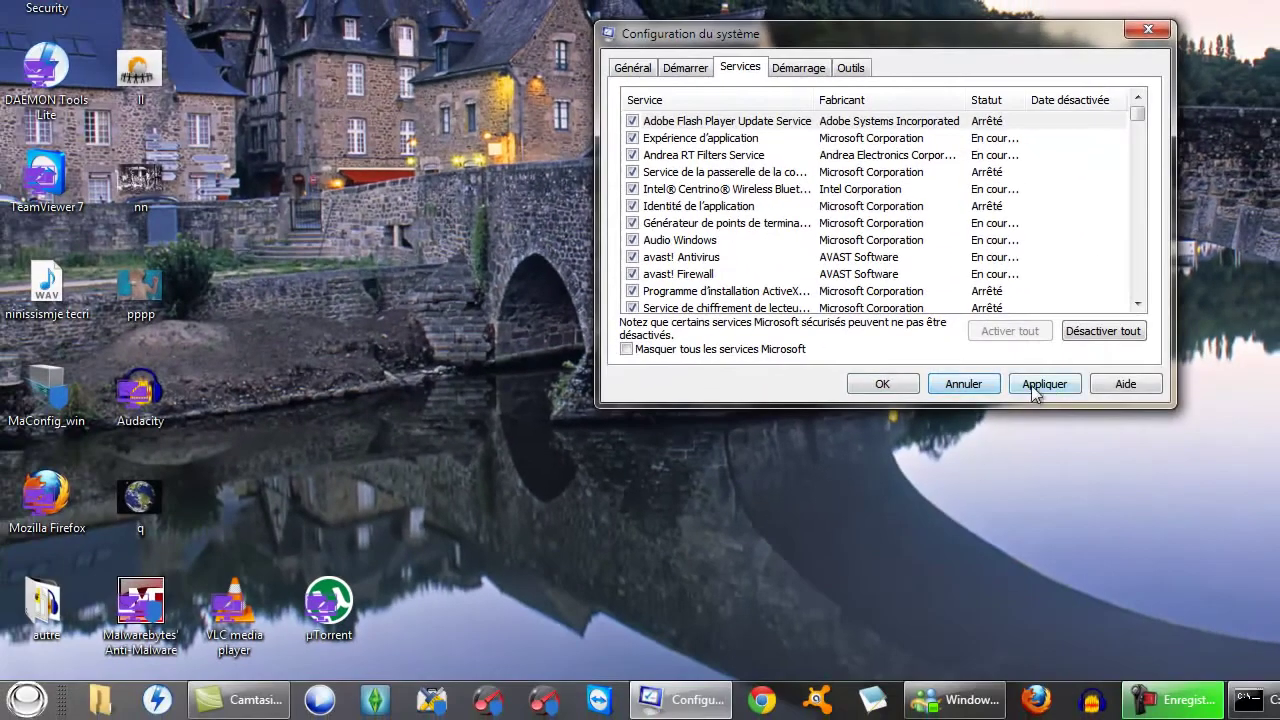
Step: Cancel out of the system configuration and close the command prompt with the exit command
click(952, 386)
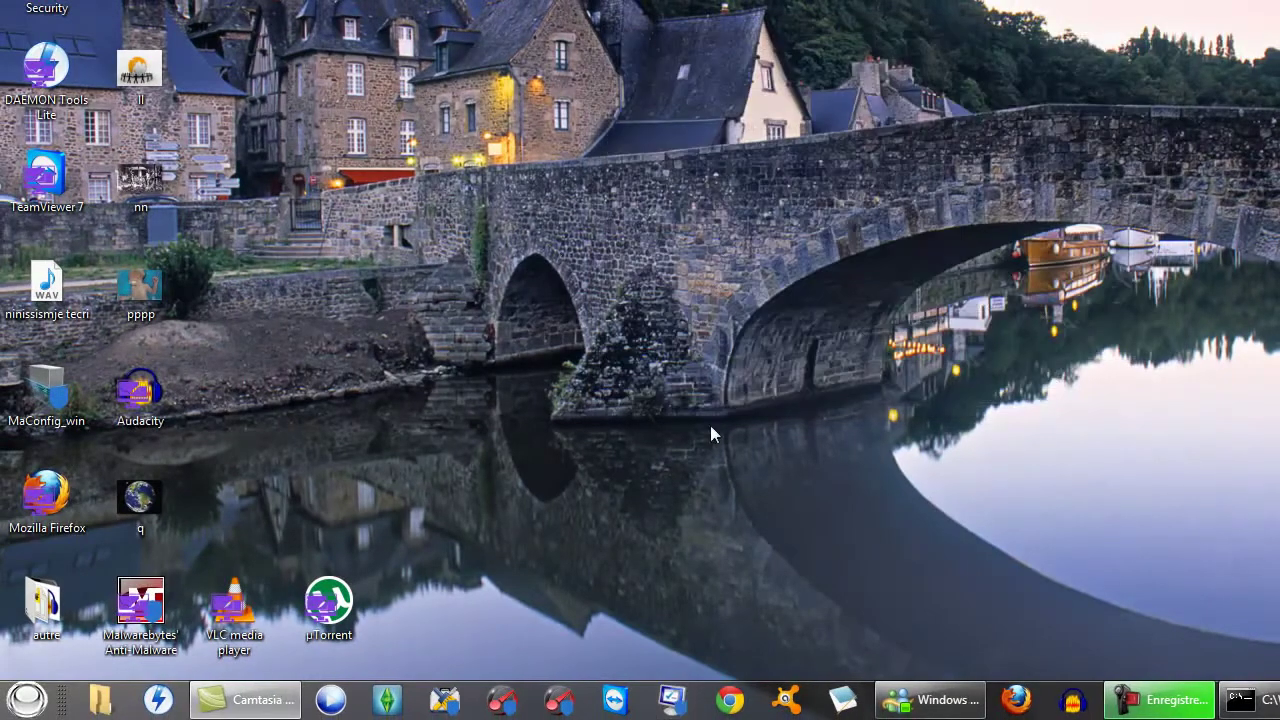
click(1245, 700)
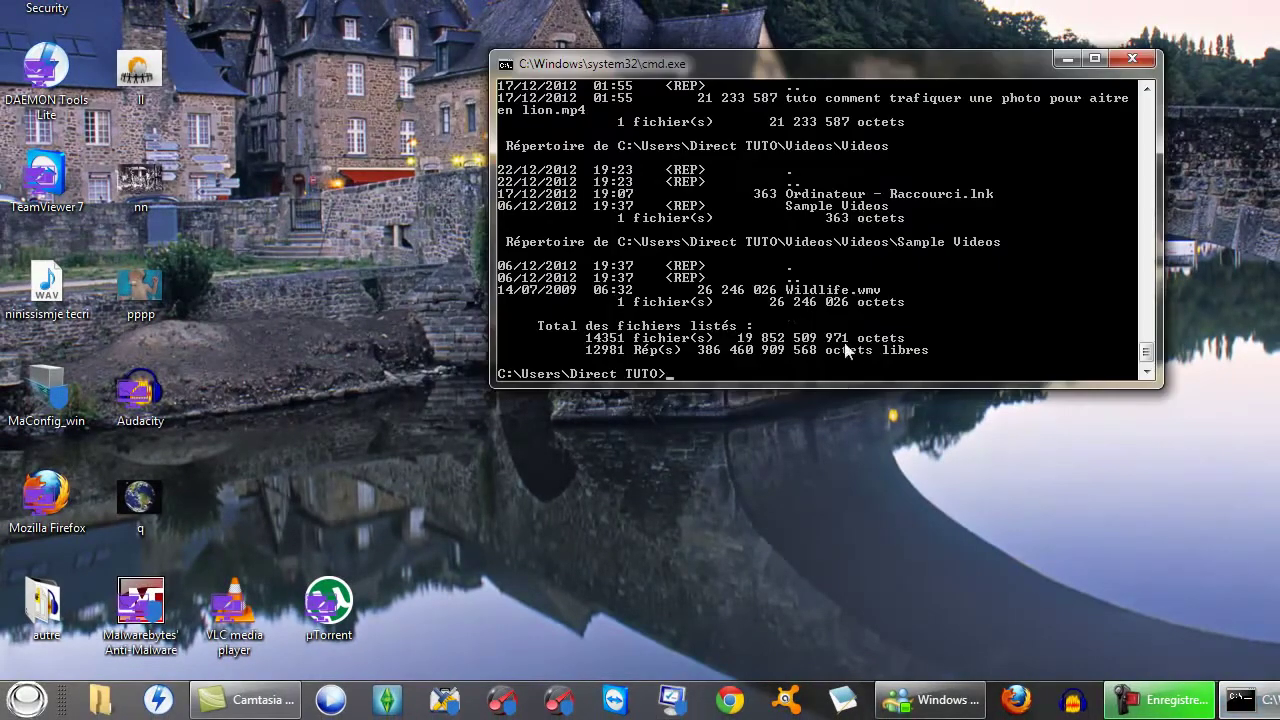
text(exit)
key(Return)
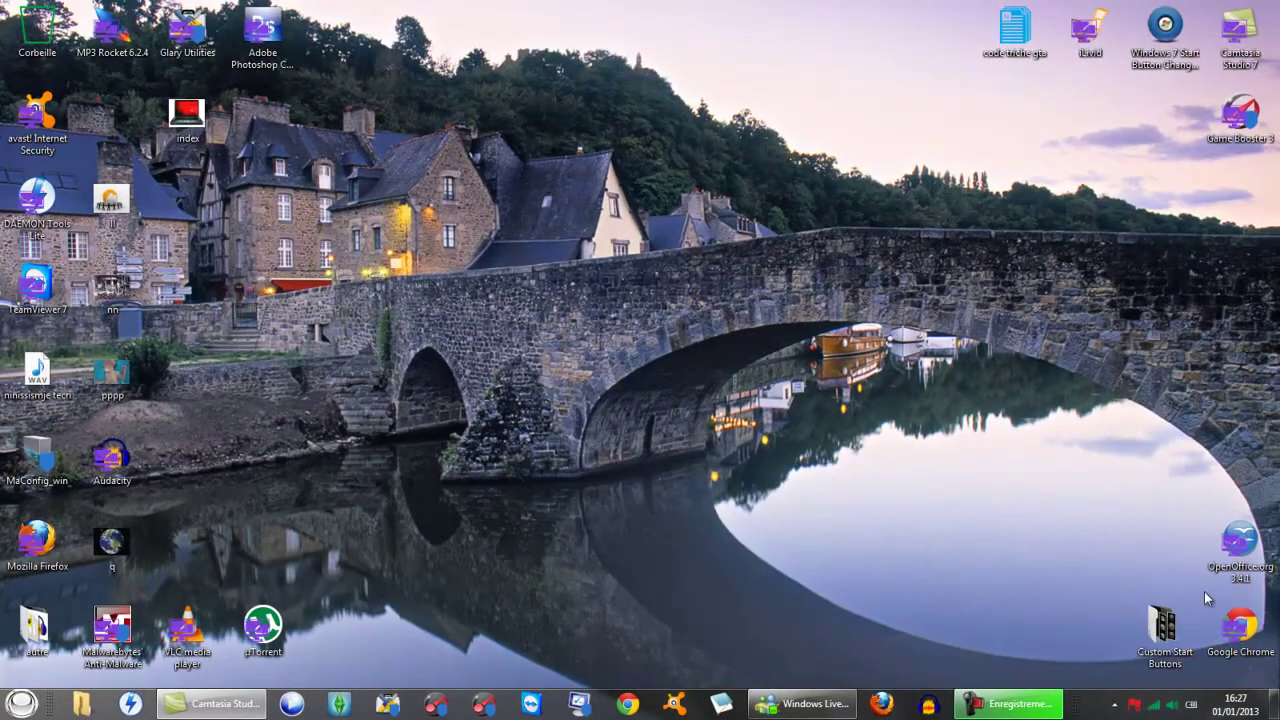
click(1008, 704)
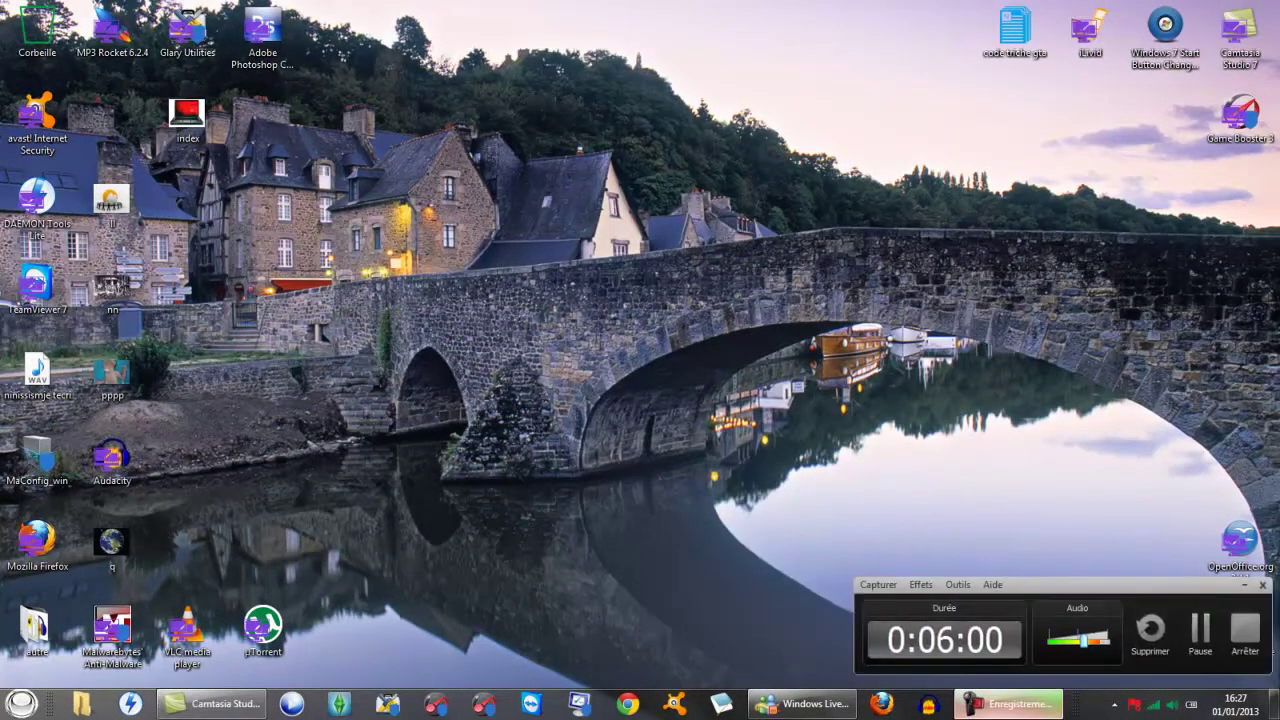
click(22, 704)
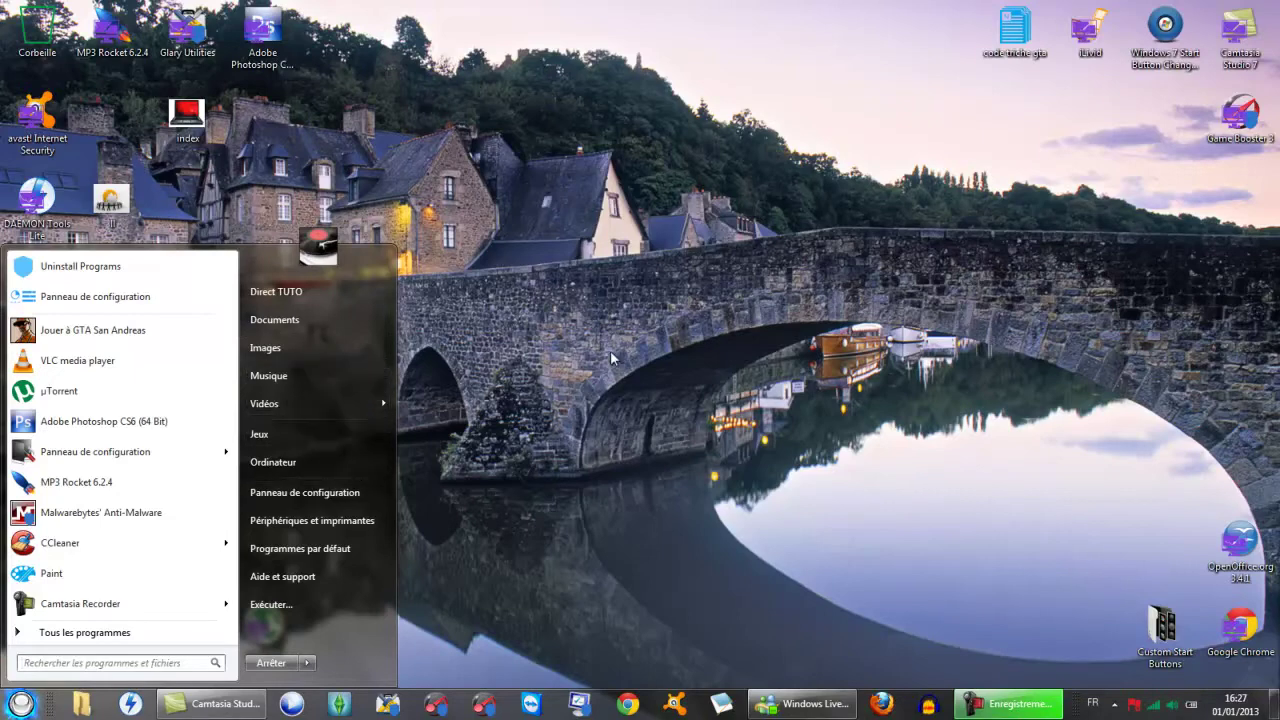
click(600, 320)
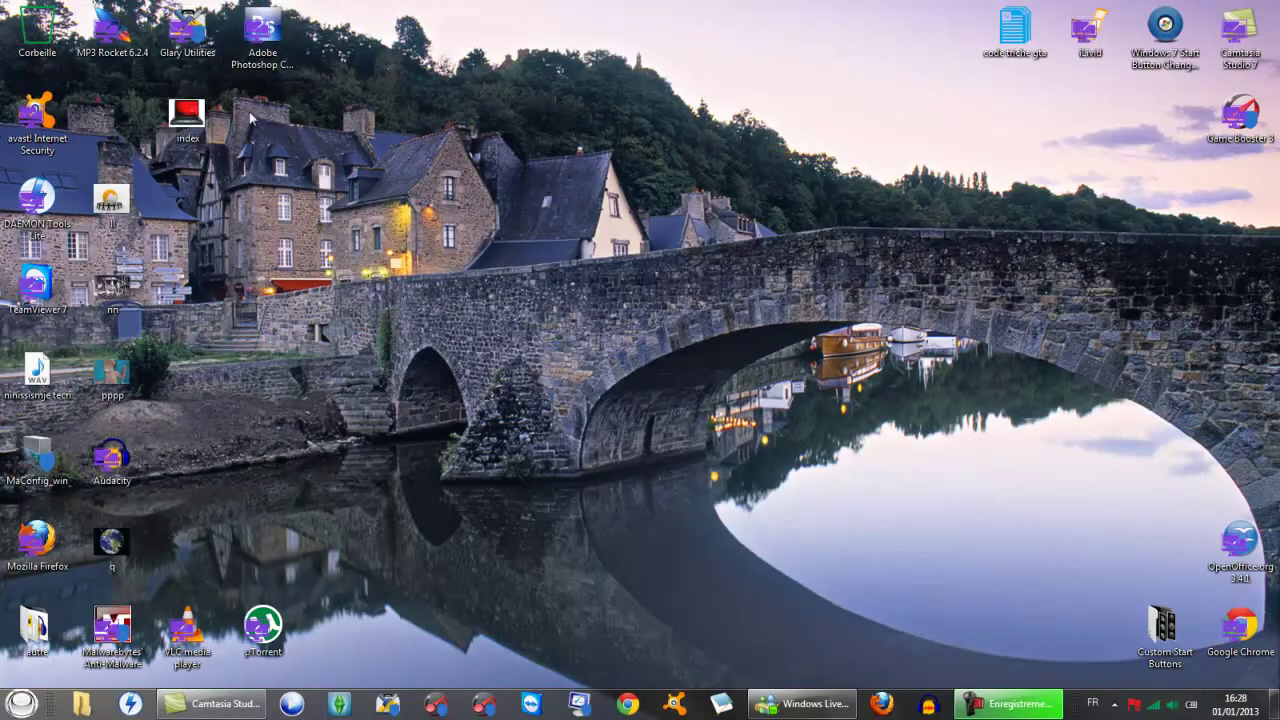
drag(243, 105, 190, 50)
click(21, 703)
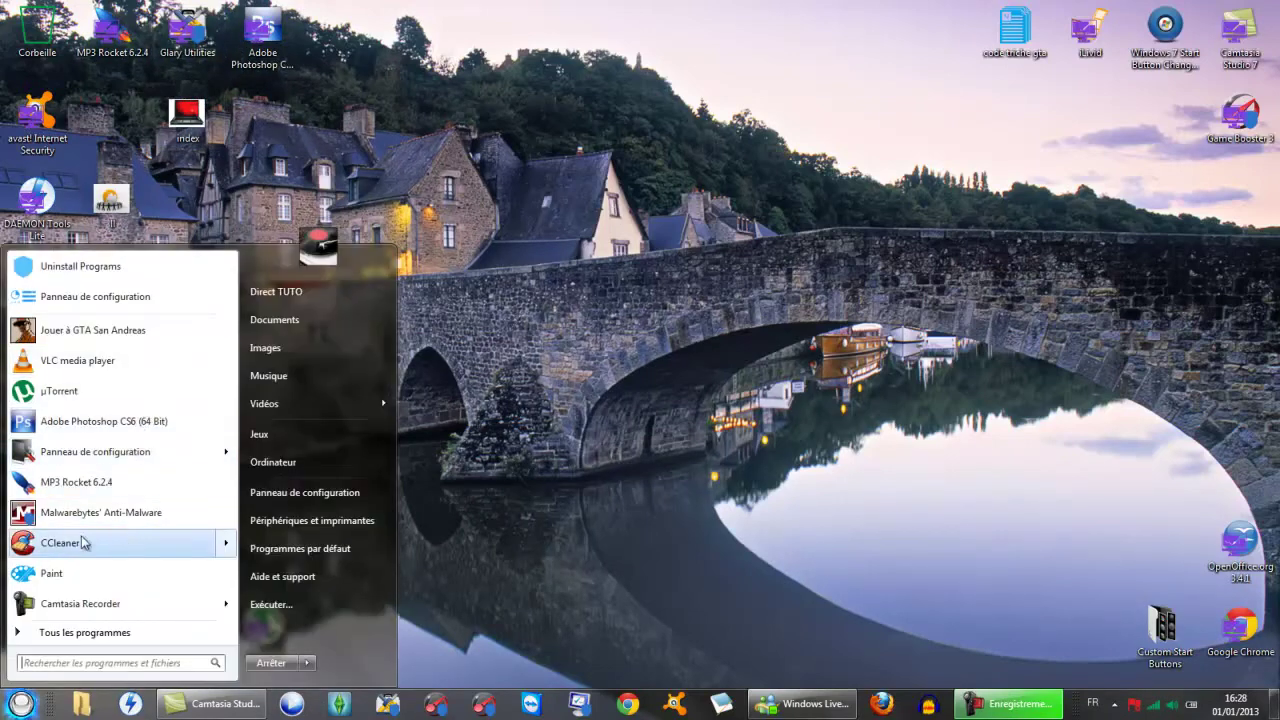
click(833, 421)
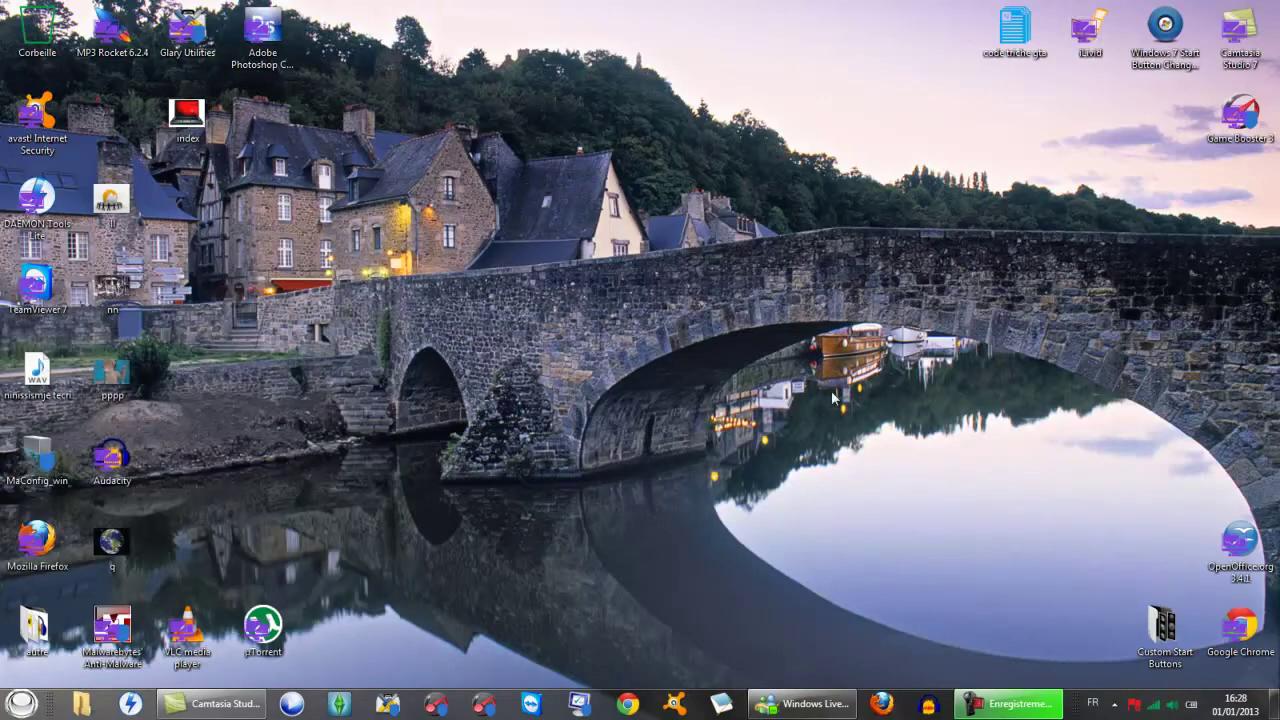